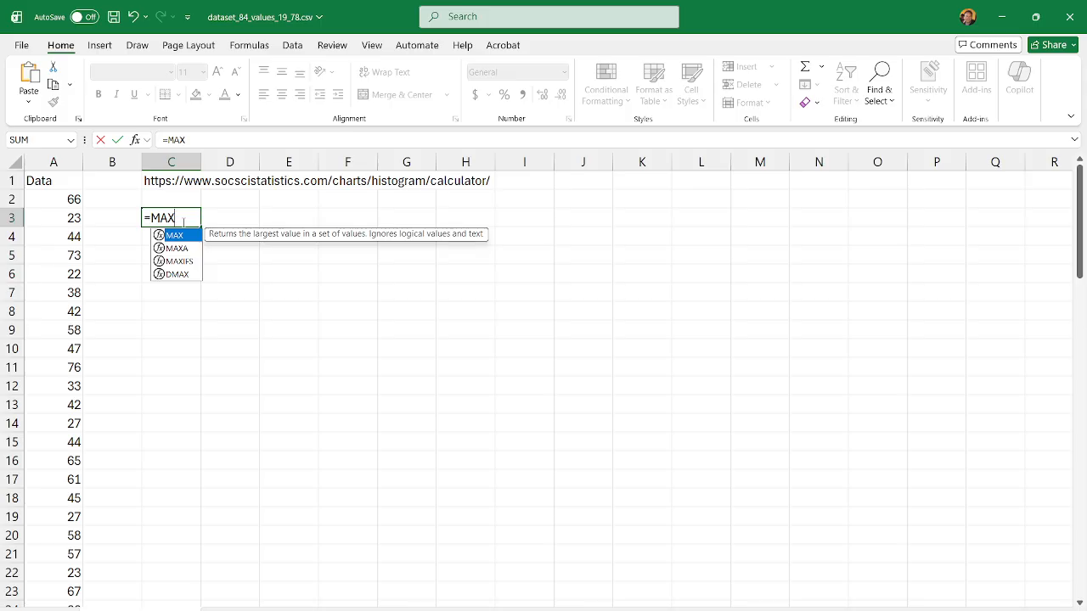
Step: Complete the MAX formula in cell C3 over the data range A2:A85
text(()
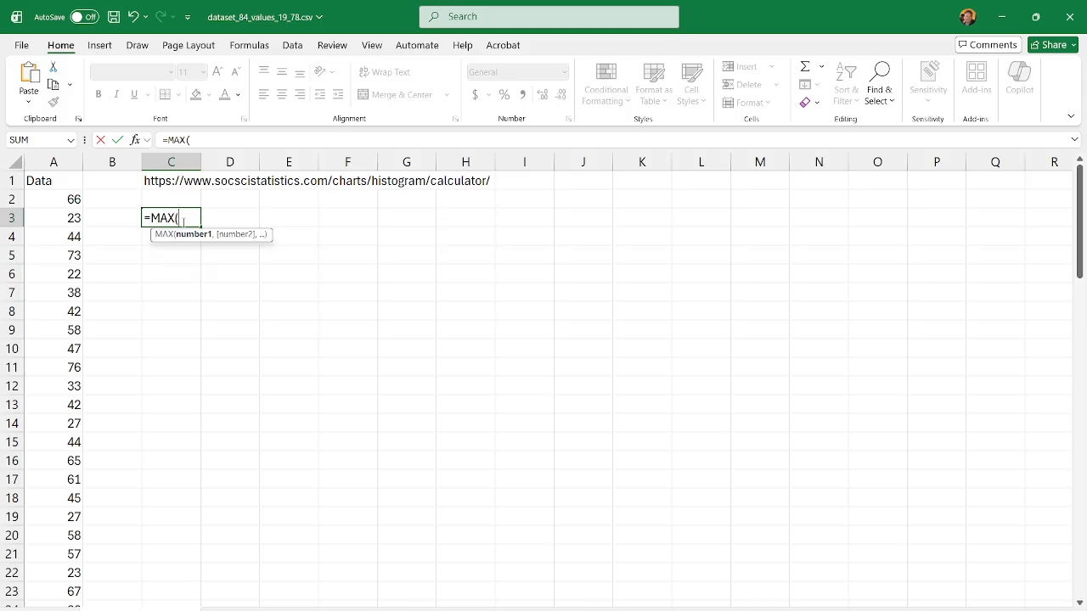
click(57, 199)
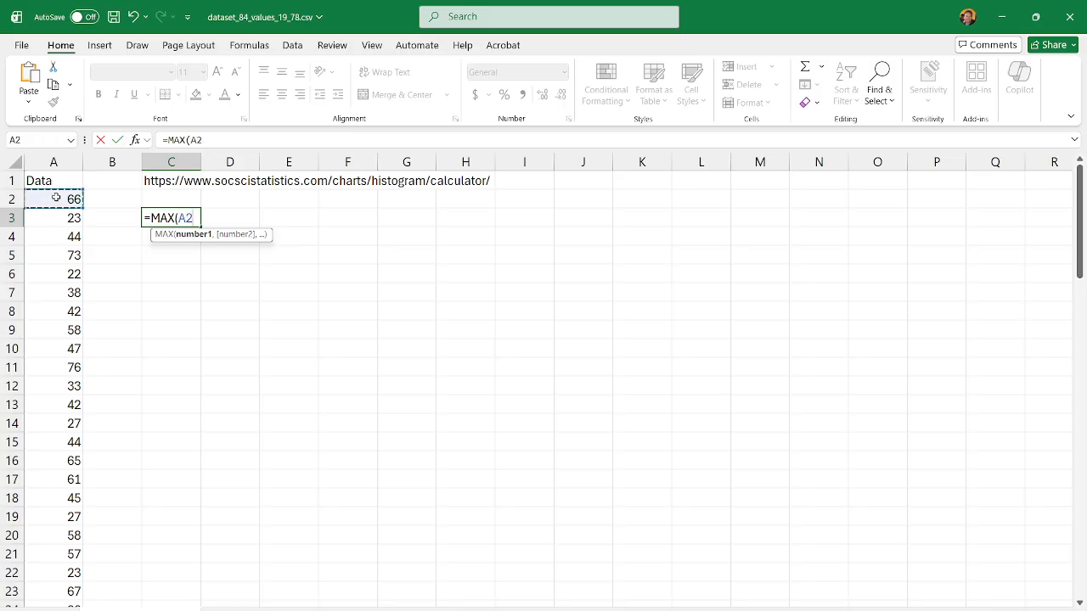
key(ctrl+shift+Down)
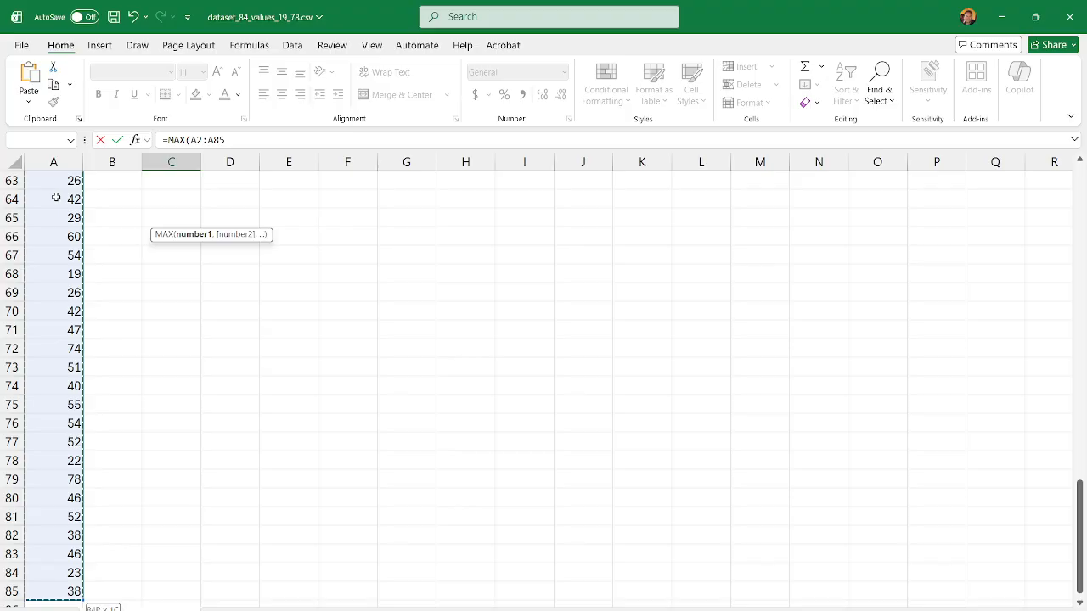
click(234, 138)
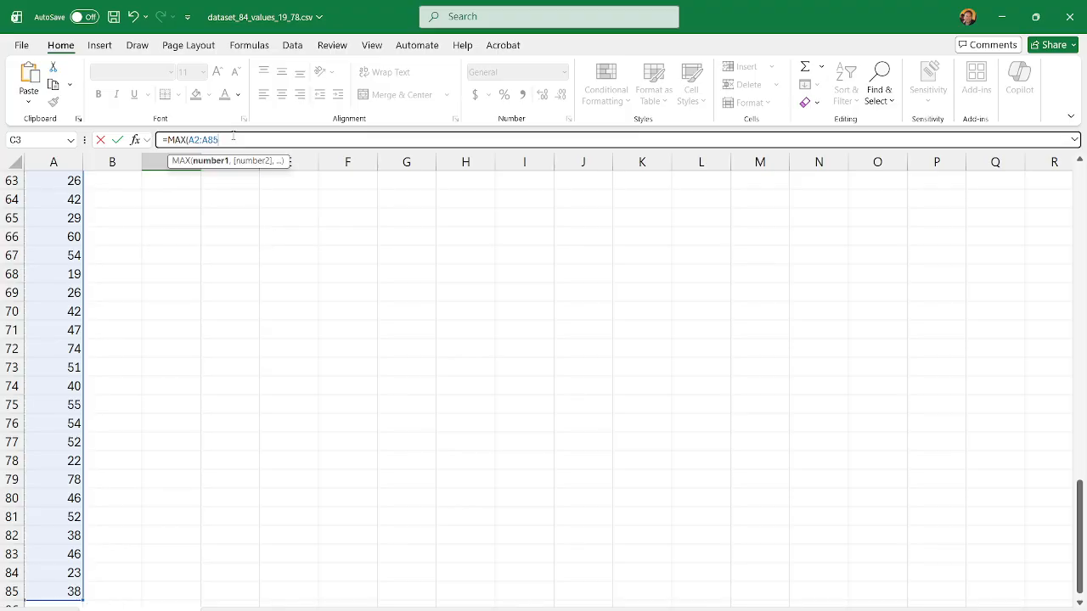
text(,)
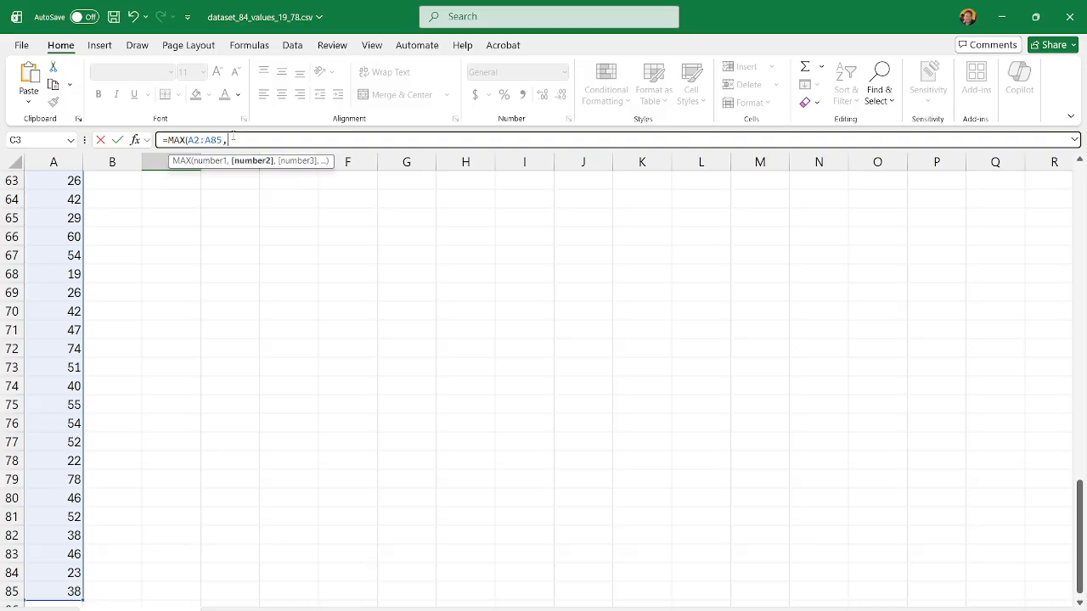
key(BackSpace)
key(Return)
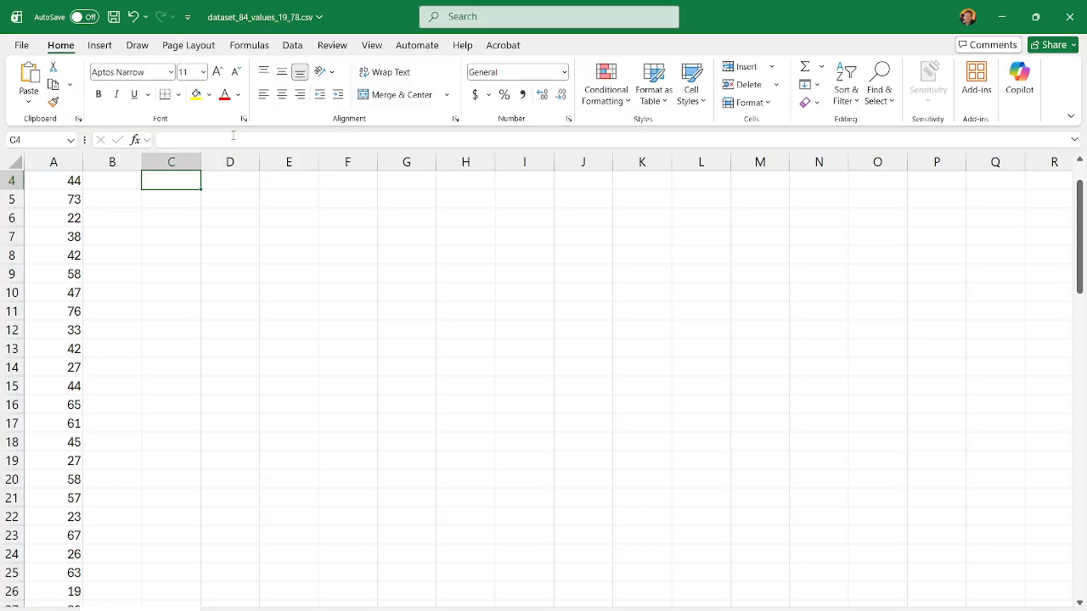
Step: Calculate the minimum of the data in A2:A85 with a MIN formula in cell C4
scroll(410, 475, up, 1)
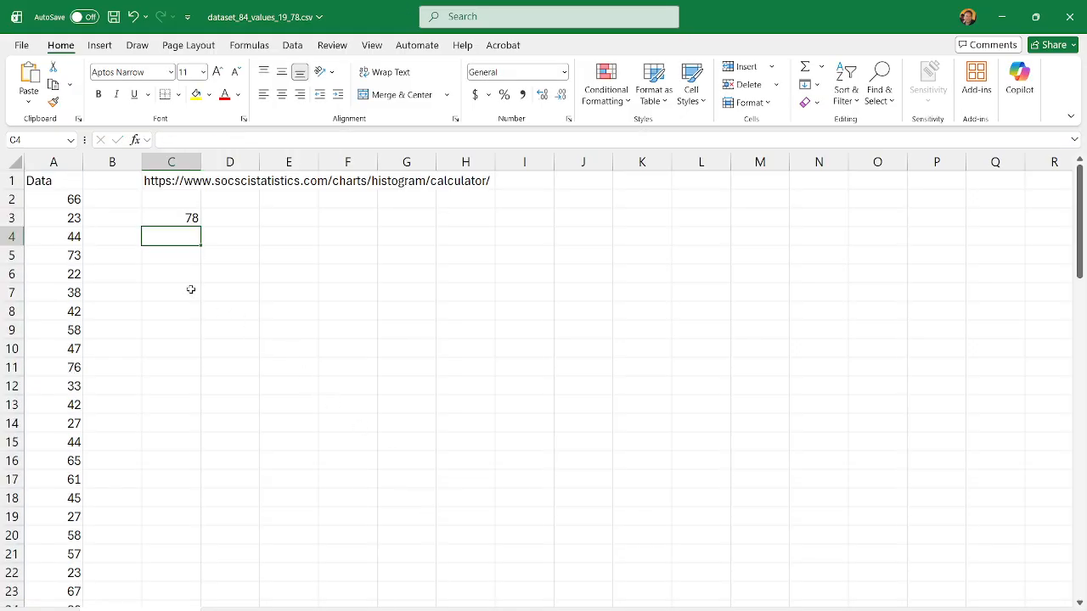
text(=)
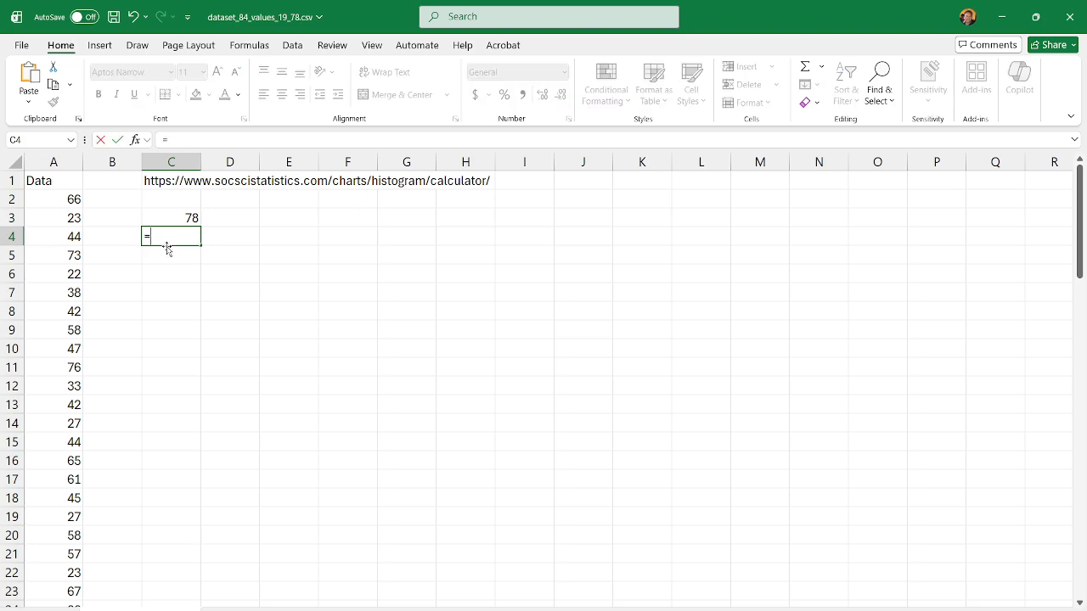
text(Min()
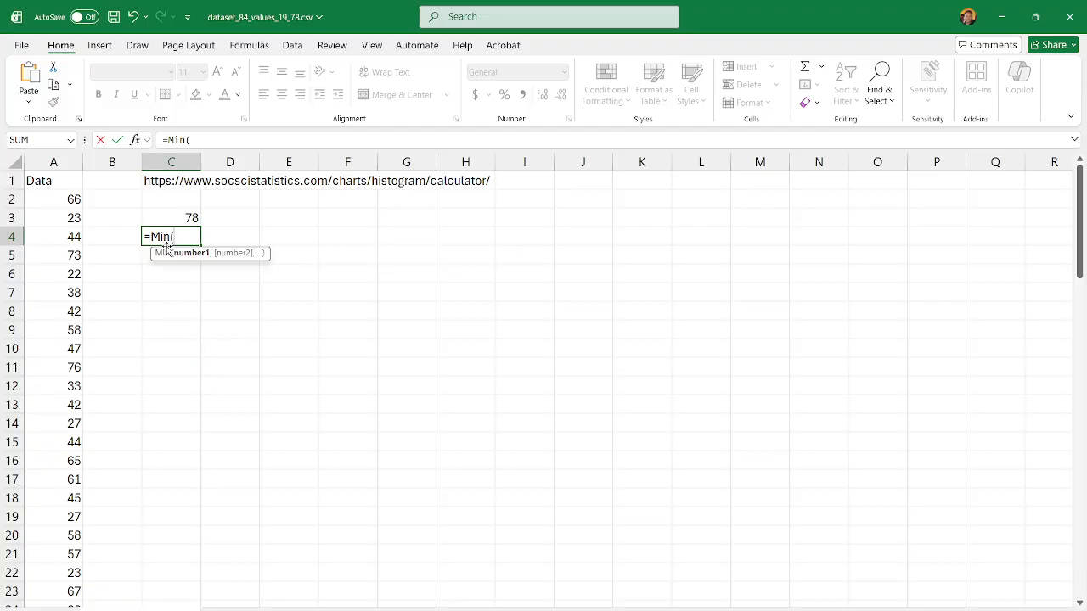
click(58, 200)
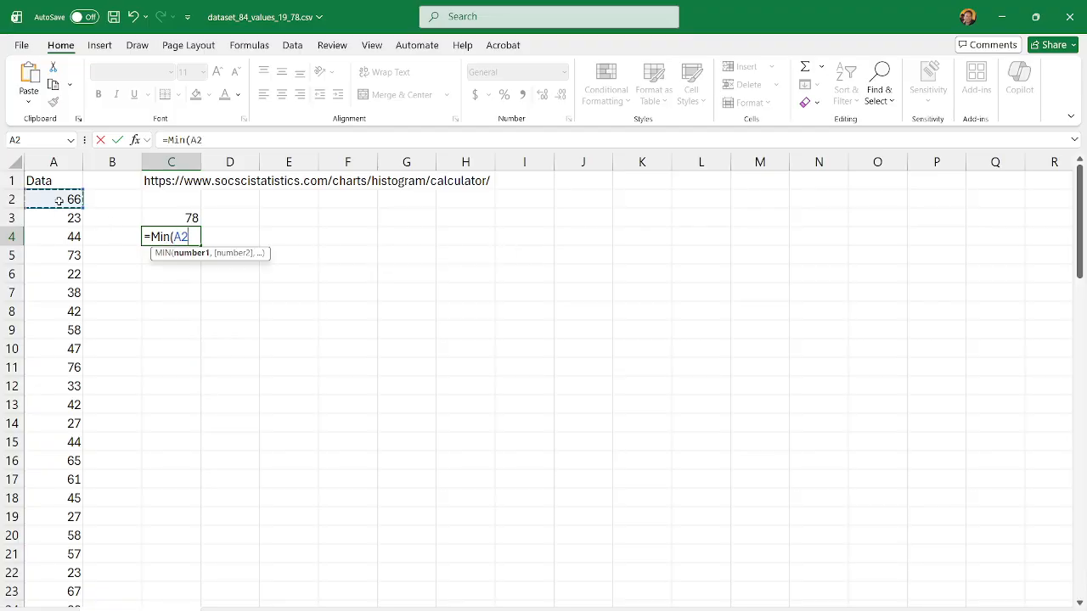
key(ctrl+shift+Down)
key(Return)
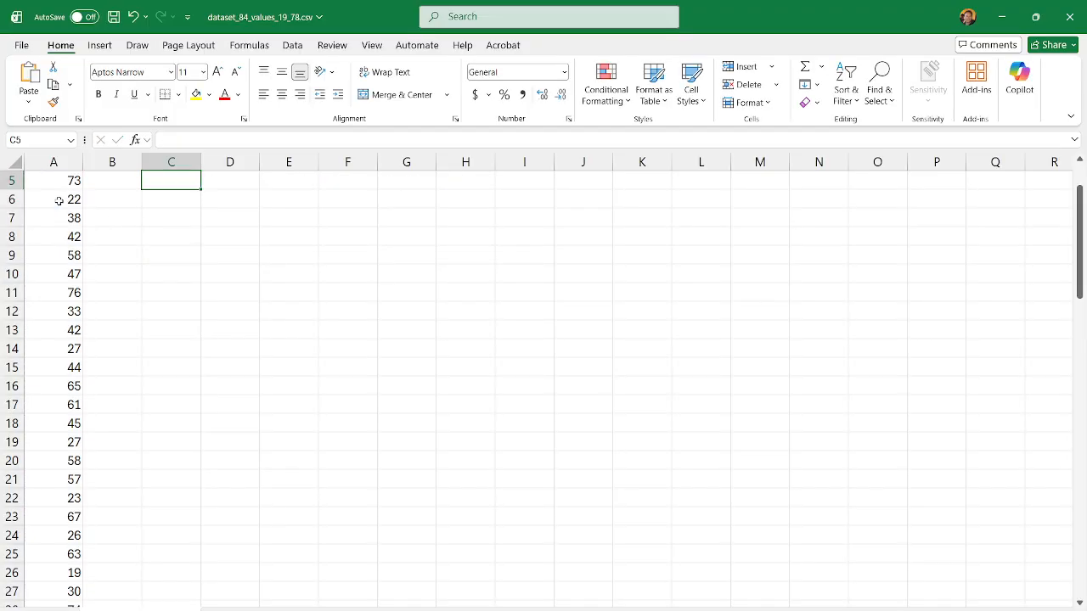
Step: Calculate the class width in cell E3 with the formula =(C3-C4)/6
scroll(319, 335, up, 2)
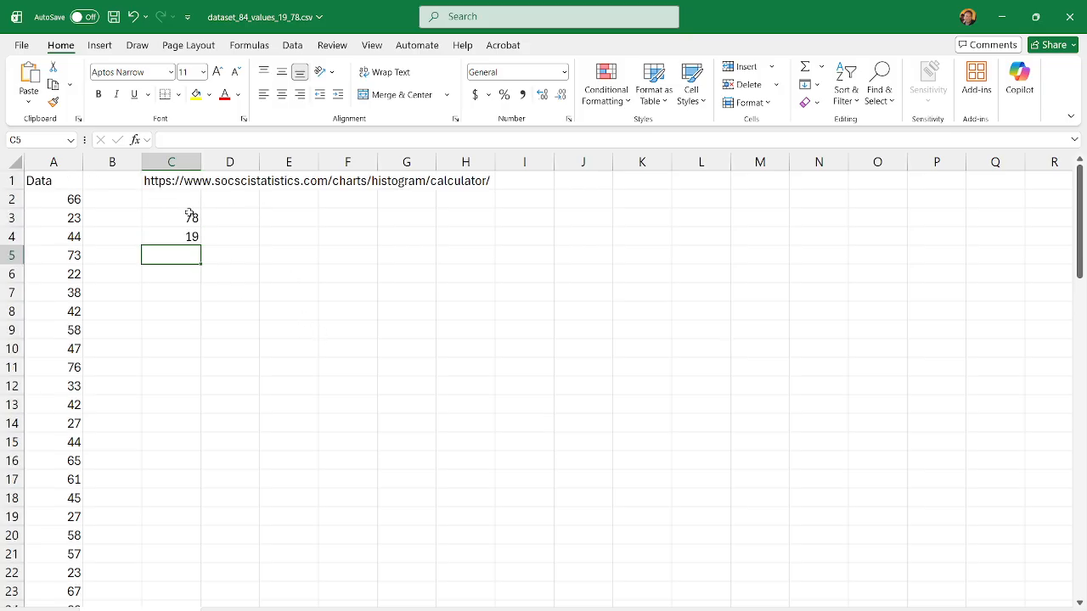
click(293, 218)
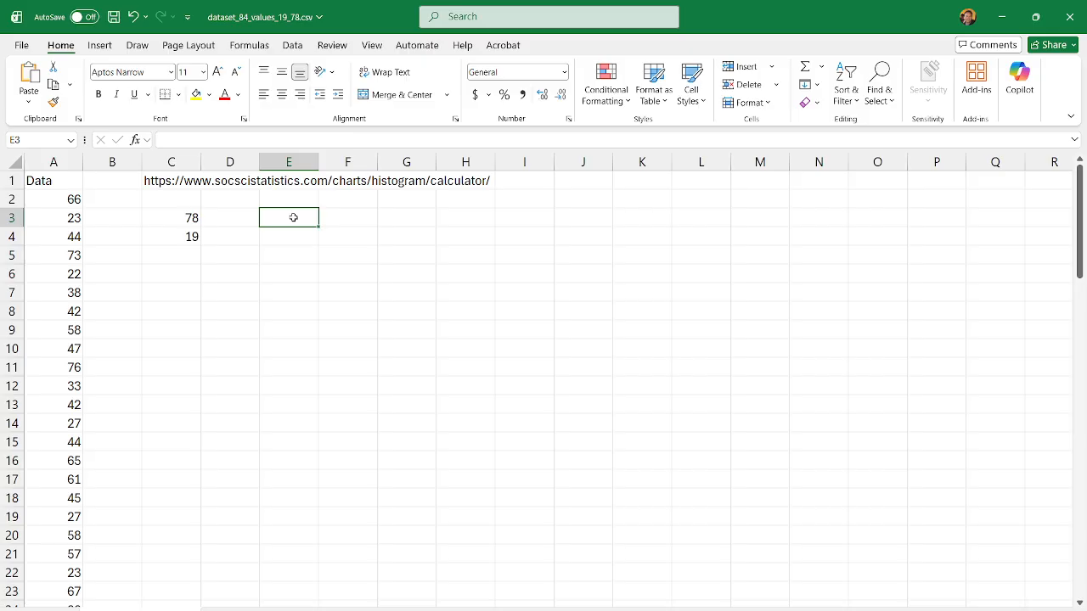
text(=1)
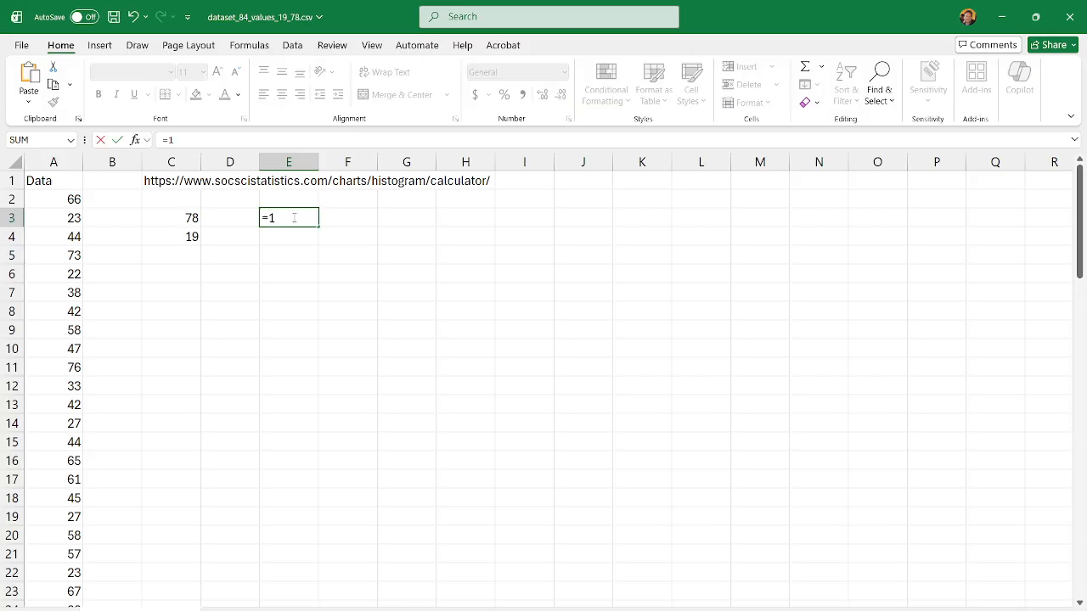
key(BackSpace)
text(()
click(181, 216)
text(-)
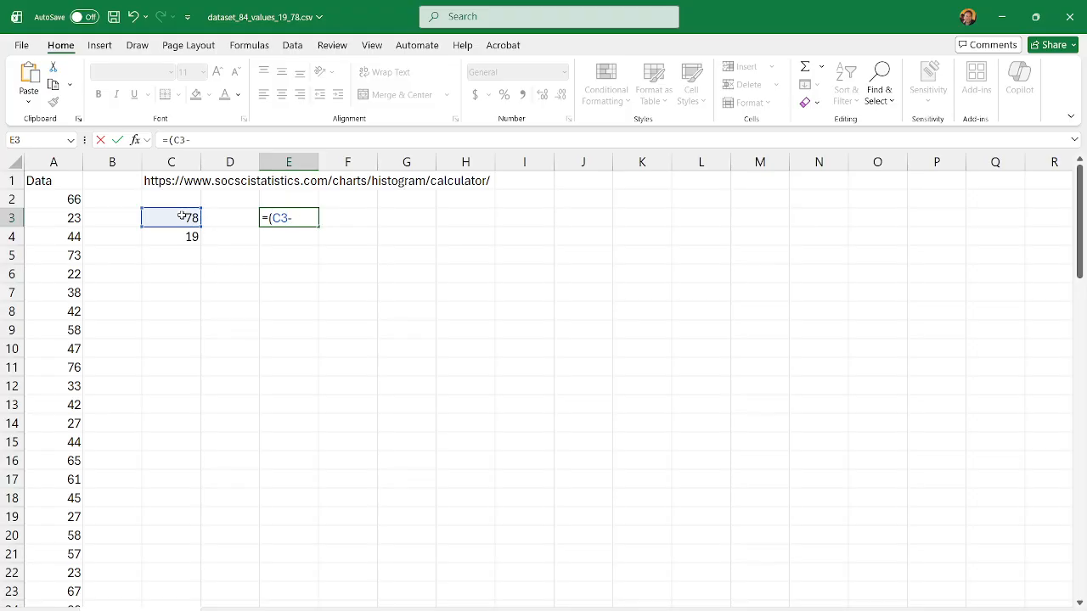
click(183, 237)
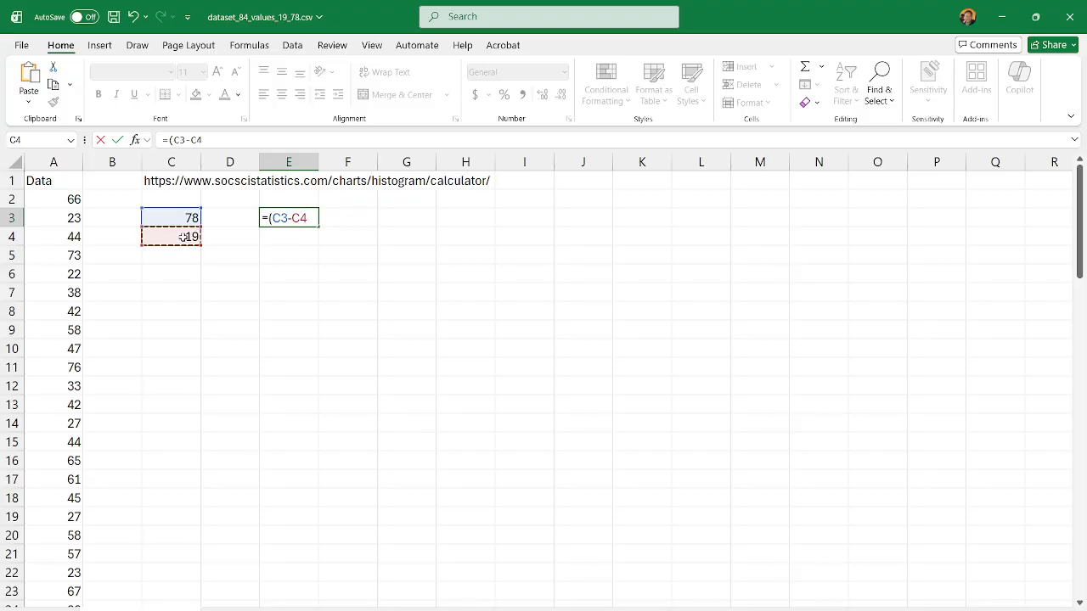
text()/6)
key(Return)
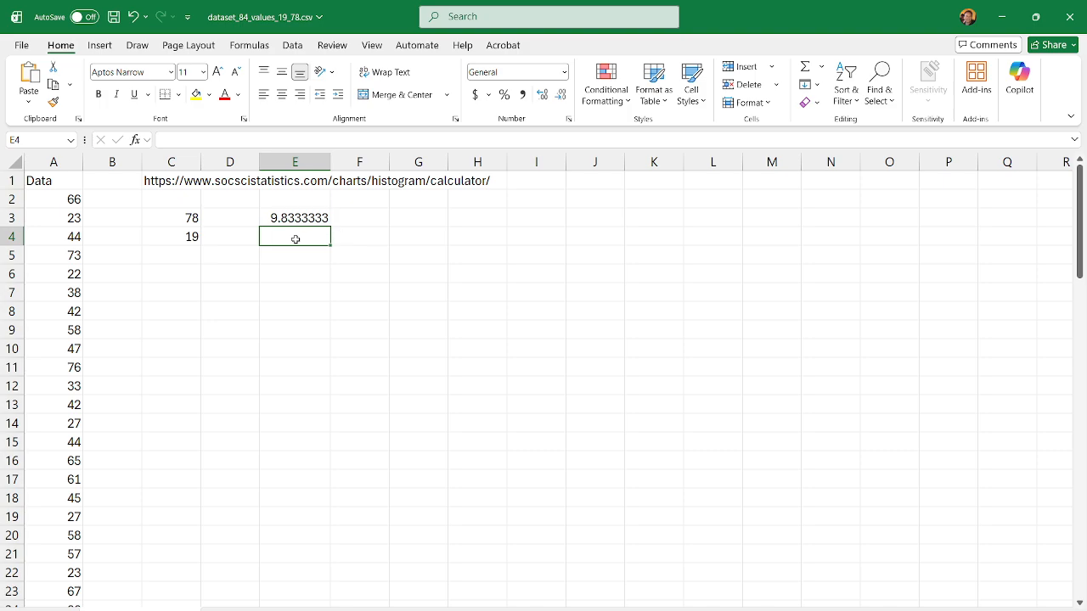
Step: Enter the rounded class width 10 in cell E4
text(10)
key(Return)
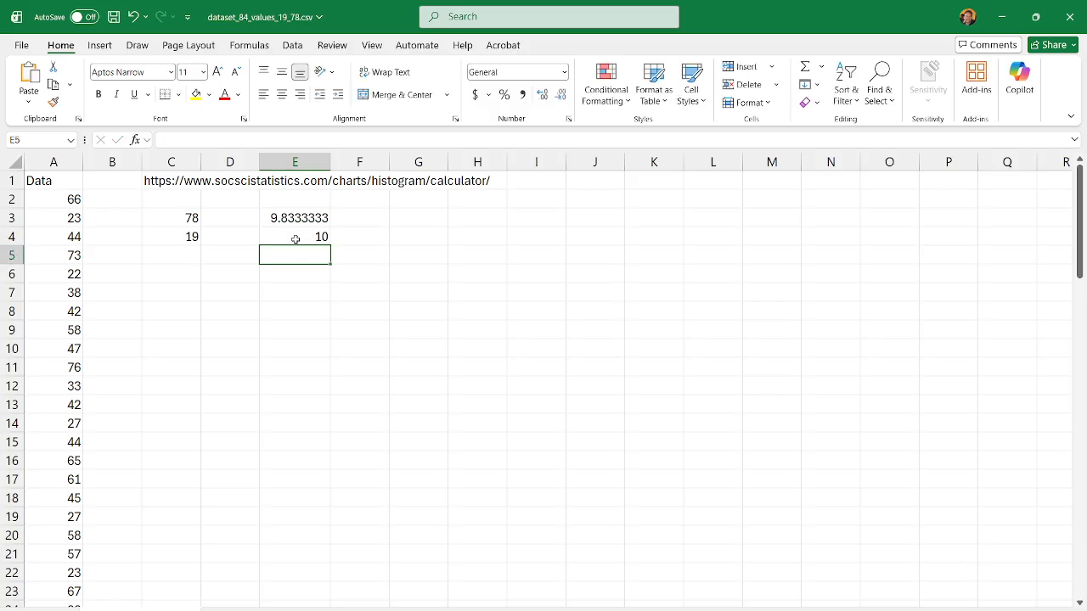
click(295, 239)
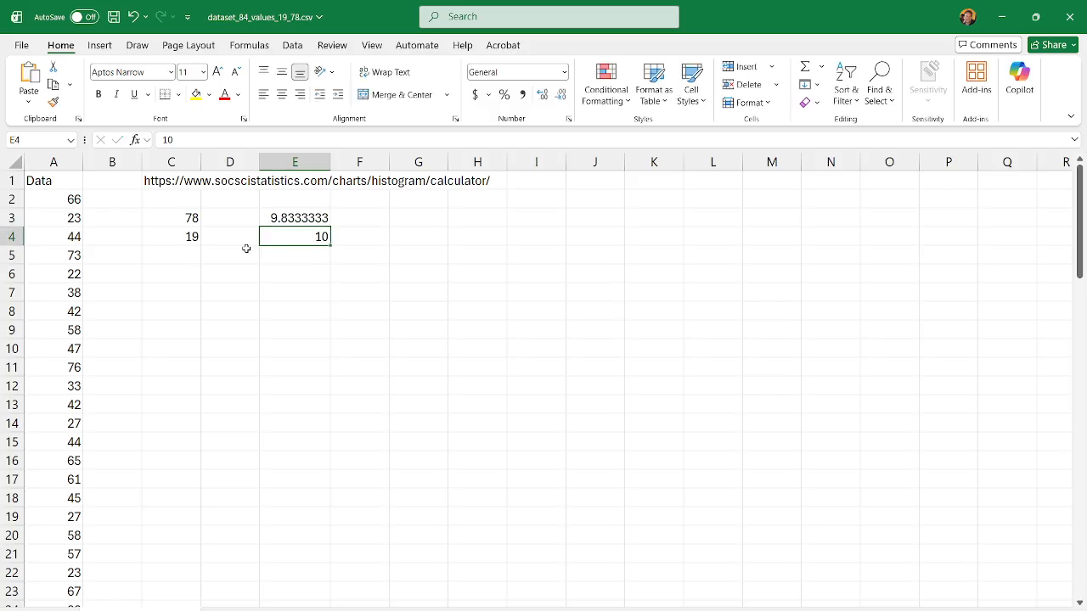
Step: Enter 19 in cell D6 as the first lower class limit
click(217, 279)
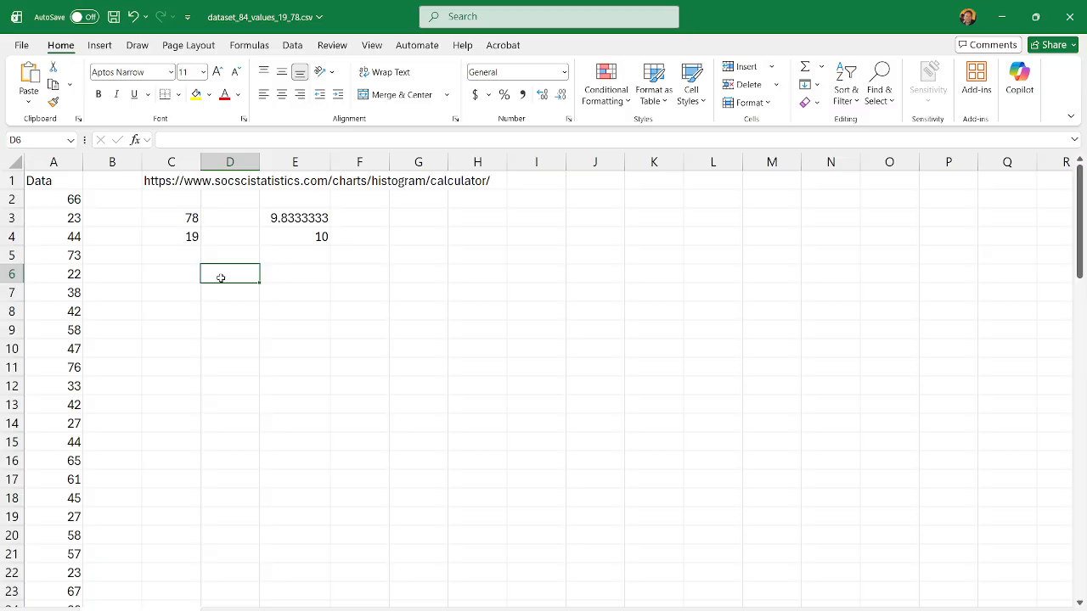
click(271, 276)
click(221, 275)
text(1)
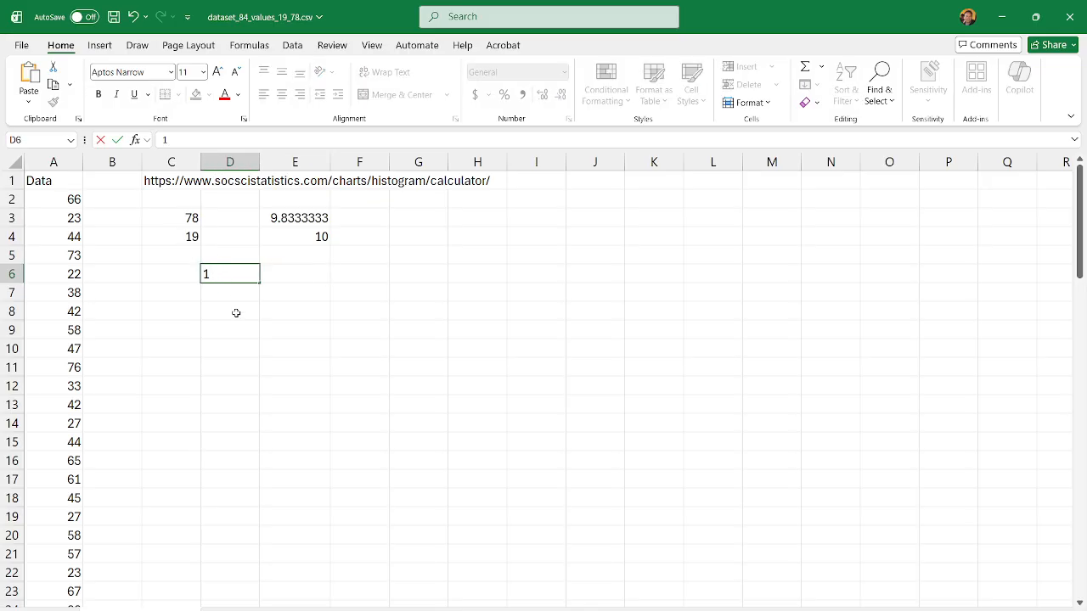
text(9)
Step: Calculate the second lower class limit in cell D7 with the formula =D6+10
click(222, 287)
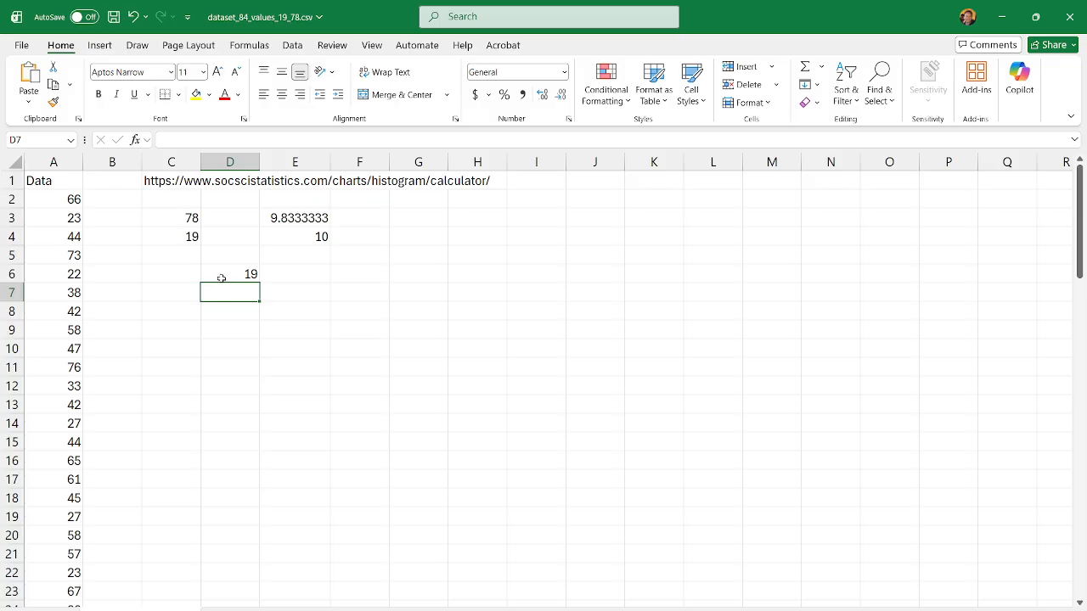
text(=)
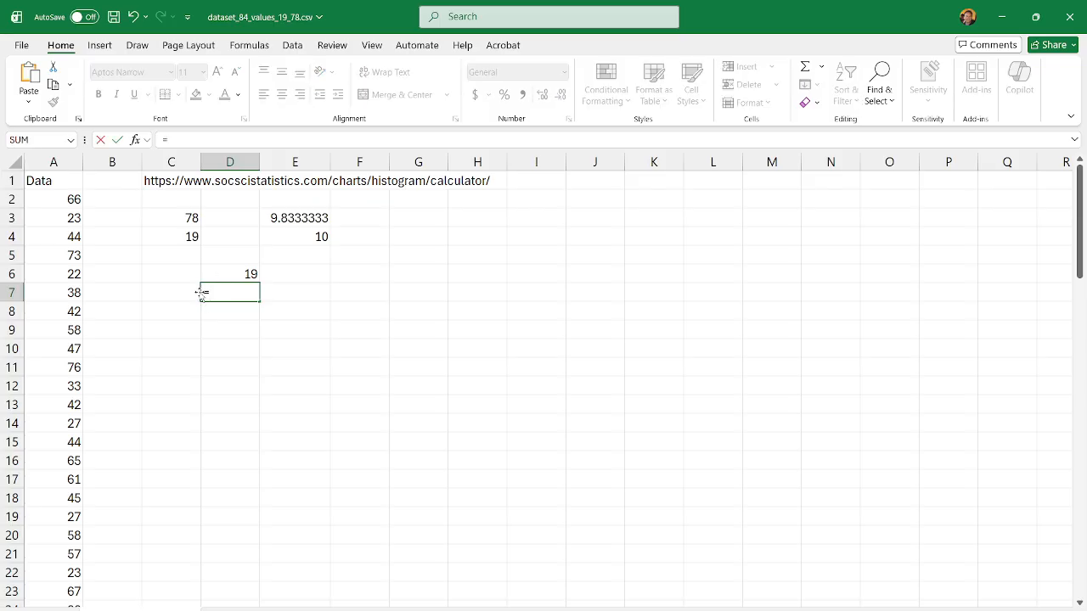
click(238, 273)
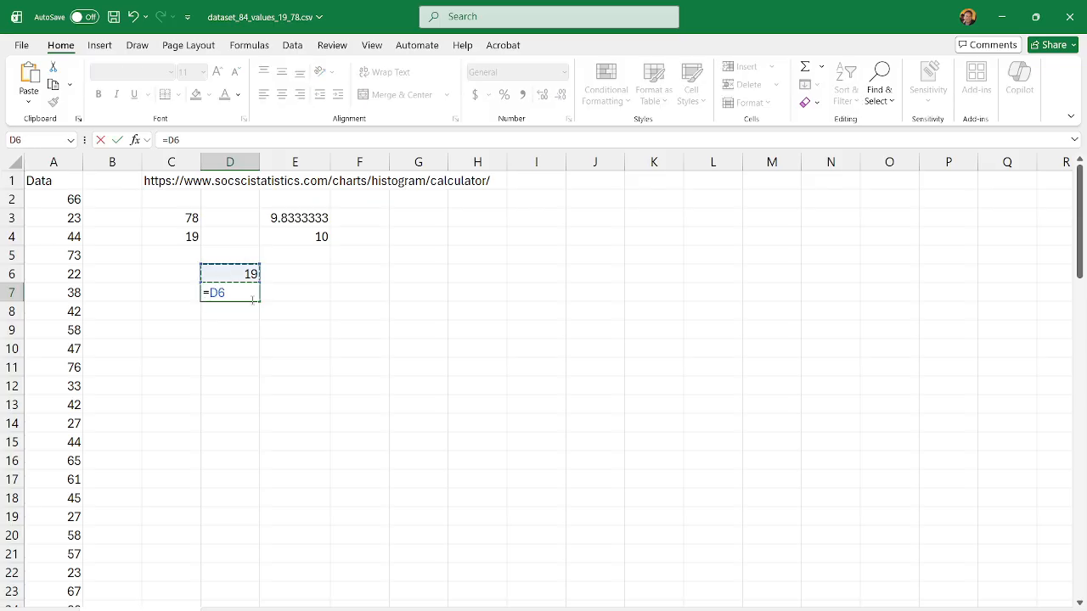
text(+10)
key(Return)
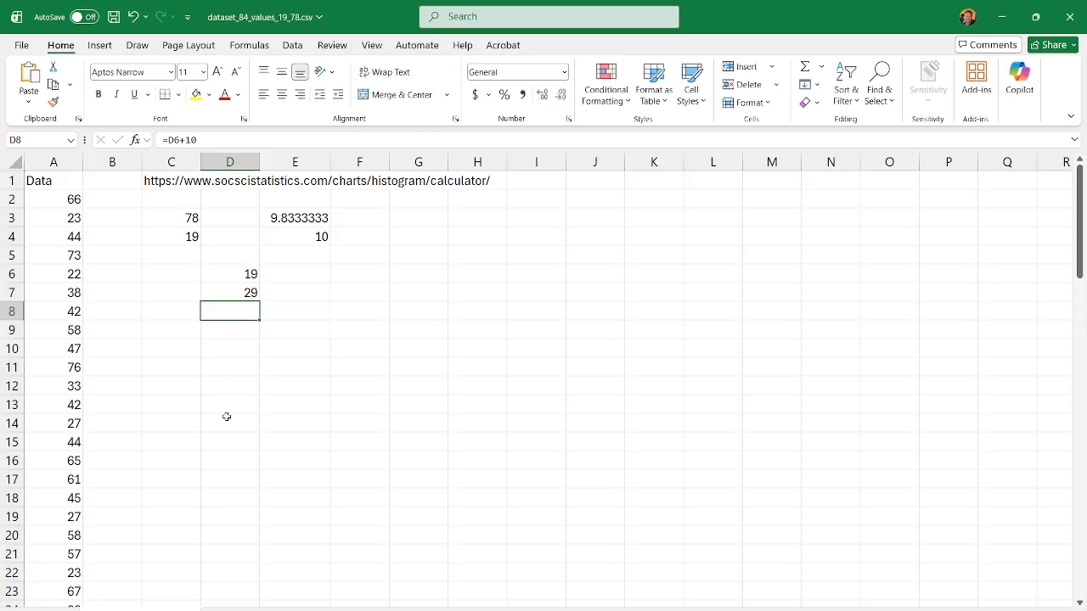
Step: Fill the lower limit formula from D7 down through D11
click(244, 291)
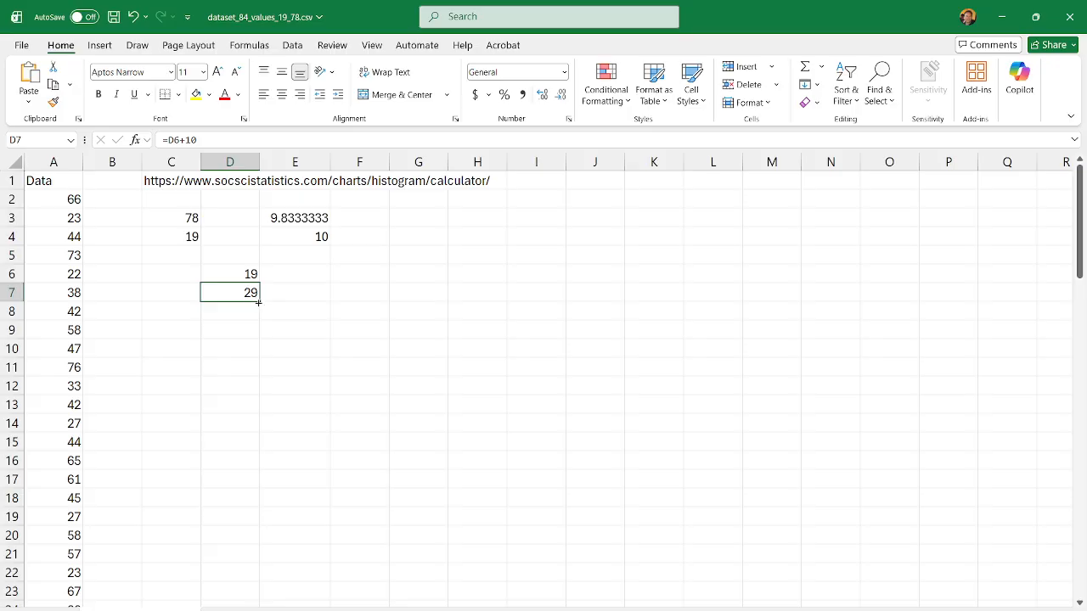
drag(257, 304, 260, 355)
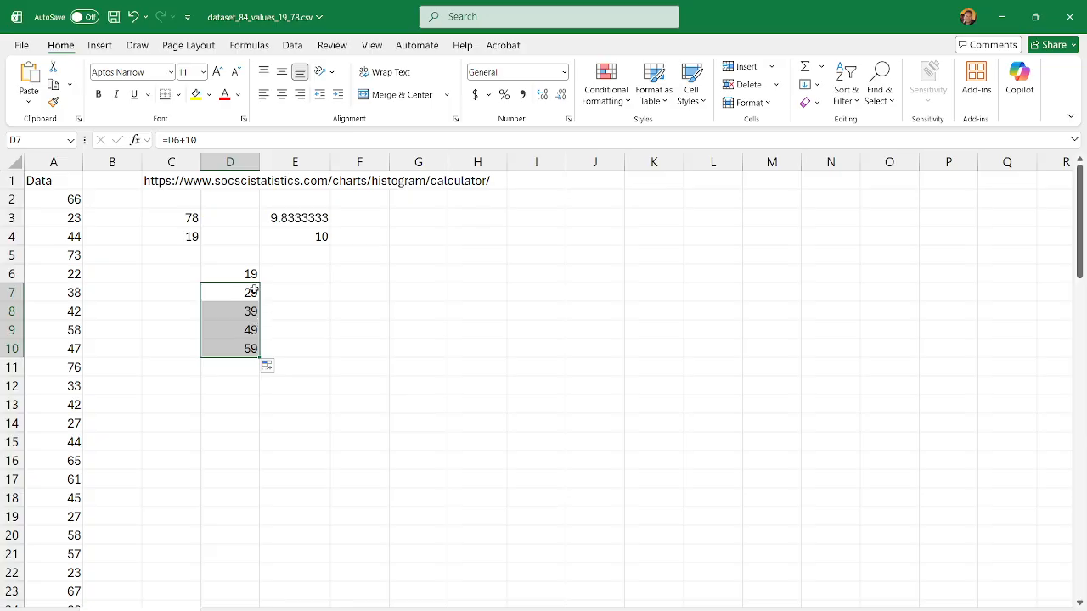
click(250, 351)
drag(258, 357, 261, 373)
click(507, 353)
Step: Label the class limit columns with the headers Lower in D5 and Upper in E5
click(282, 271)
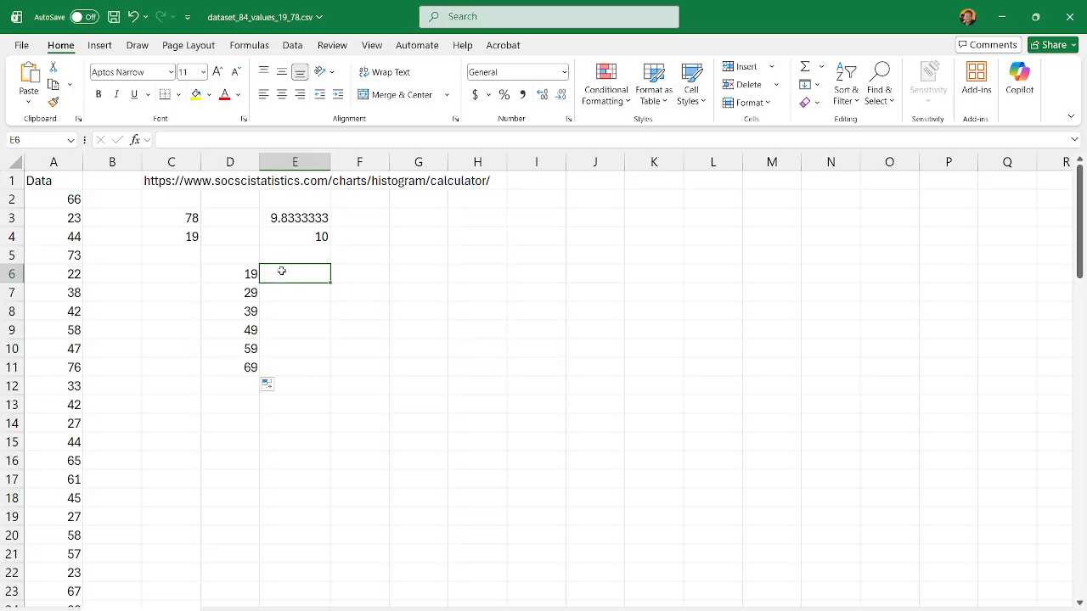
click(222, 259)
text(Lower)
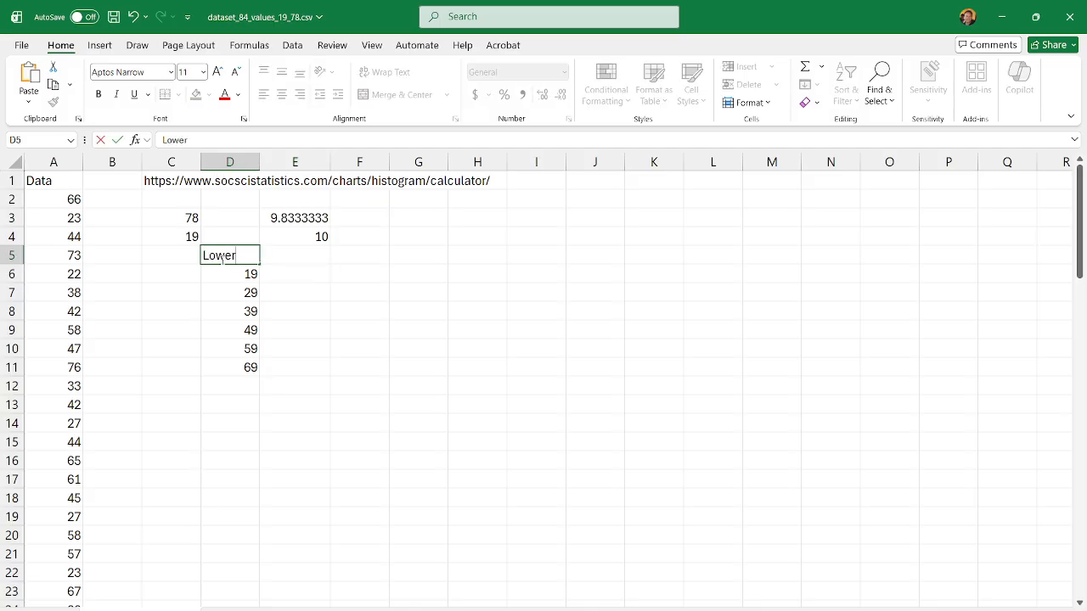
click(290, 255)
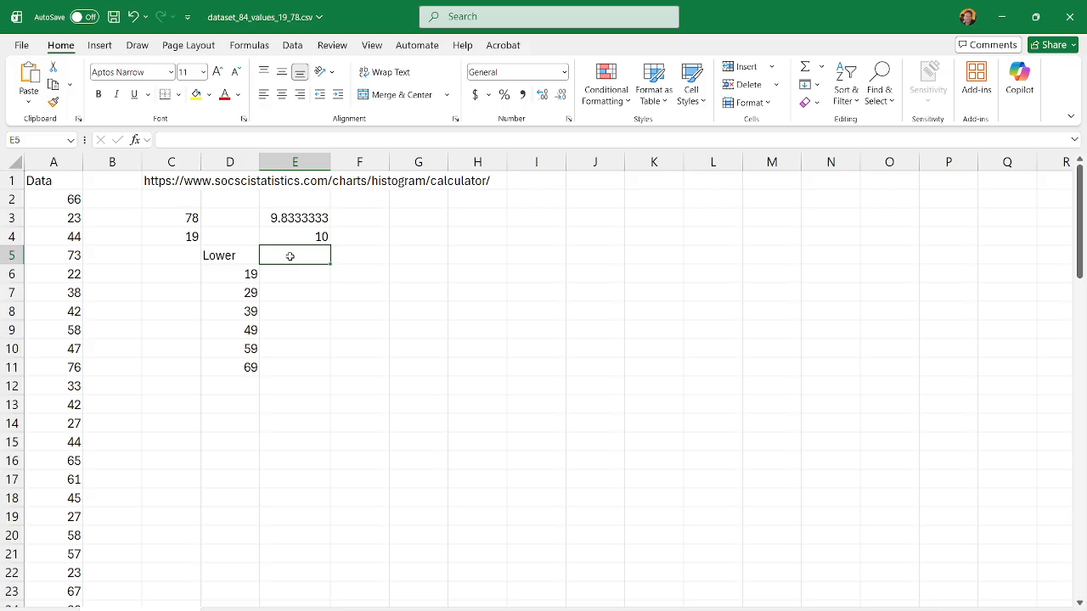
text(Upper)
key(Return)
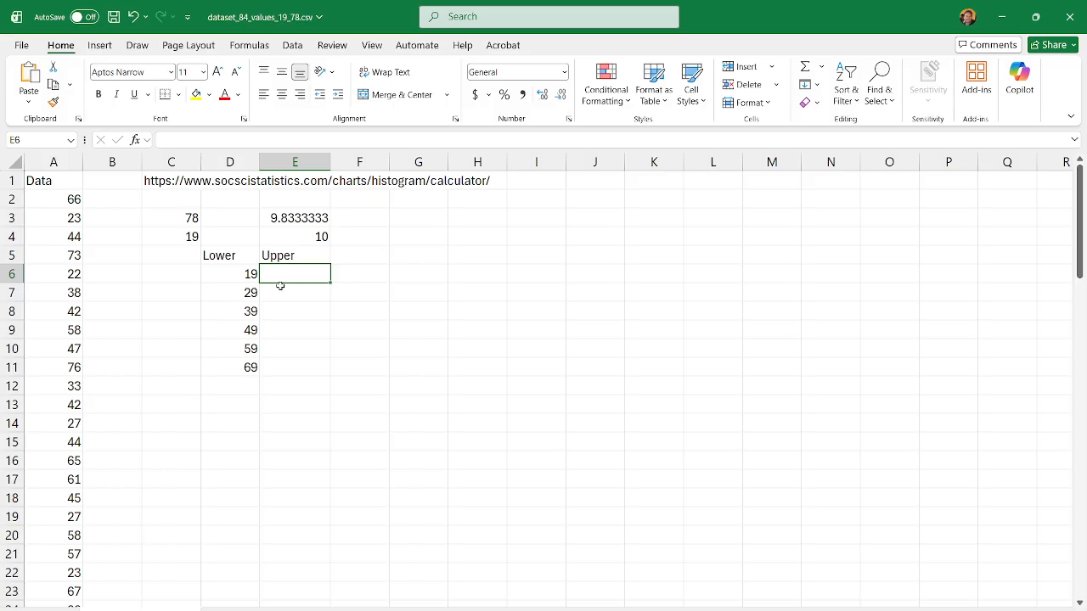
Step: Enter 28 in cell E6 as the first upper class limit
click(252, 293)
click(284, 275)
text(28)
key(Return)
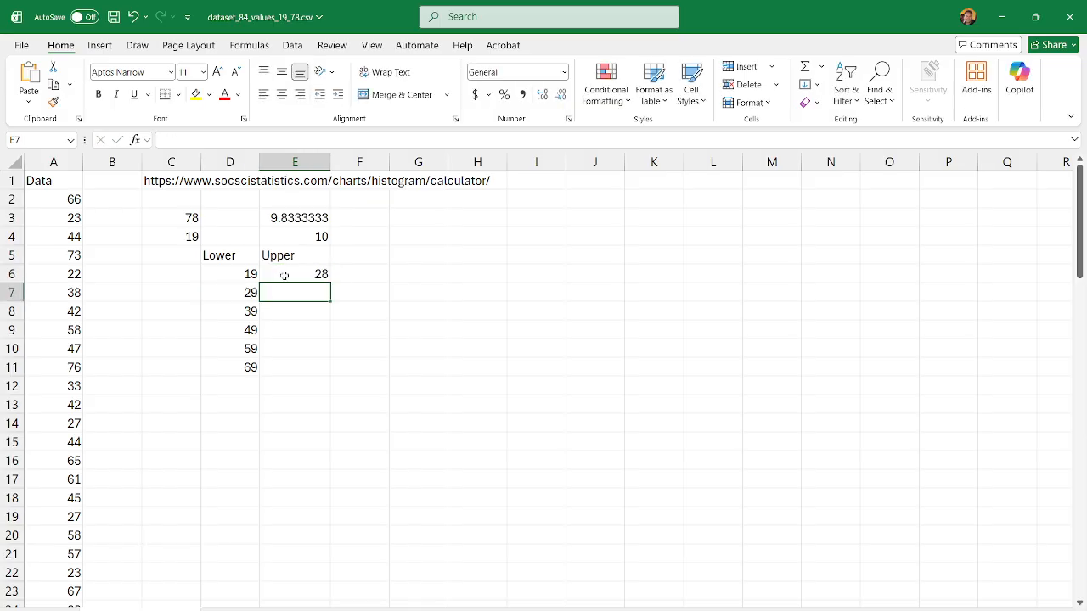
Step: Calculate the second upper class limit in cell E7 with the formula =E6+10
double_click(292, 293)
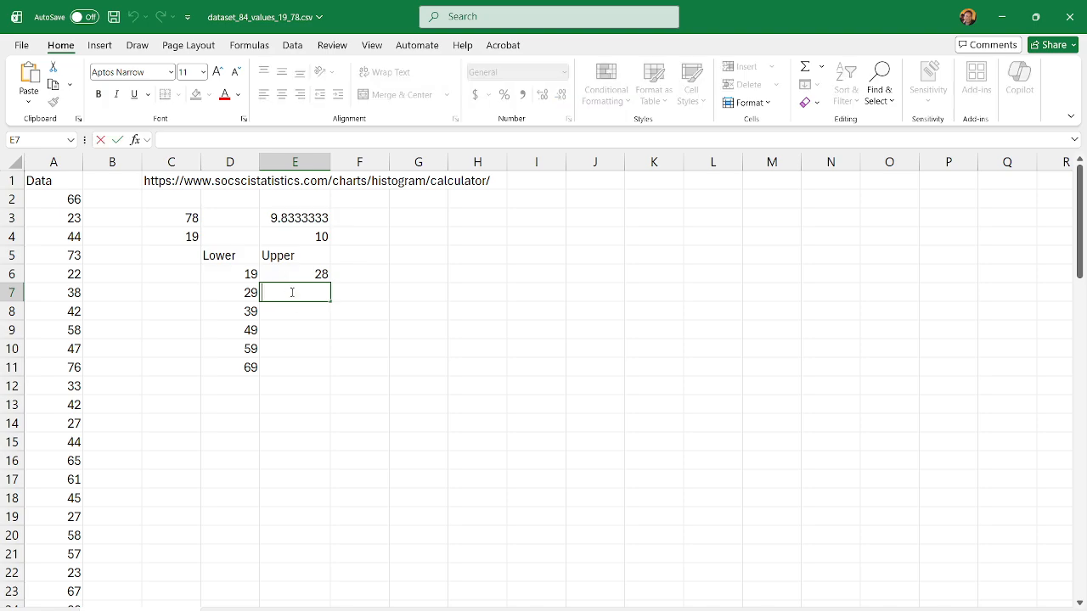
text(=)
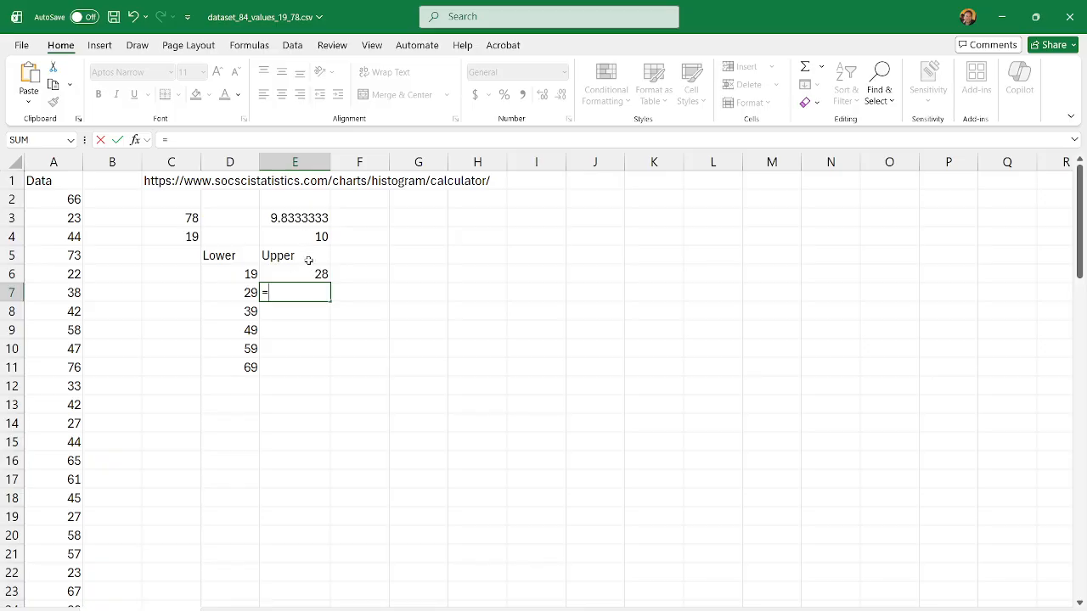
click(313, 274)
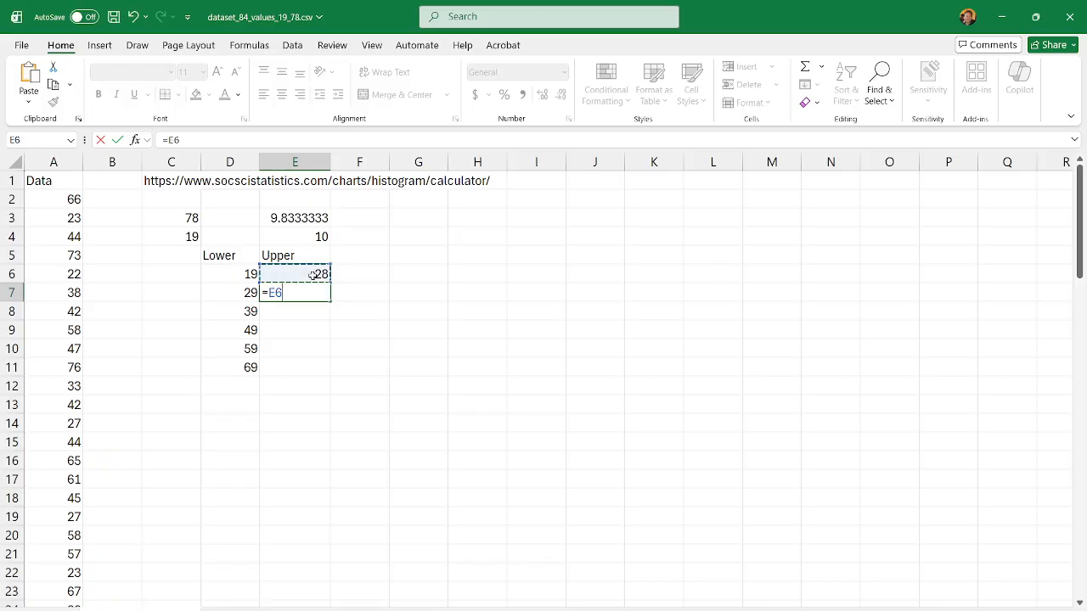
text(+10)
key(Return)
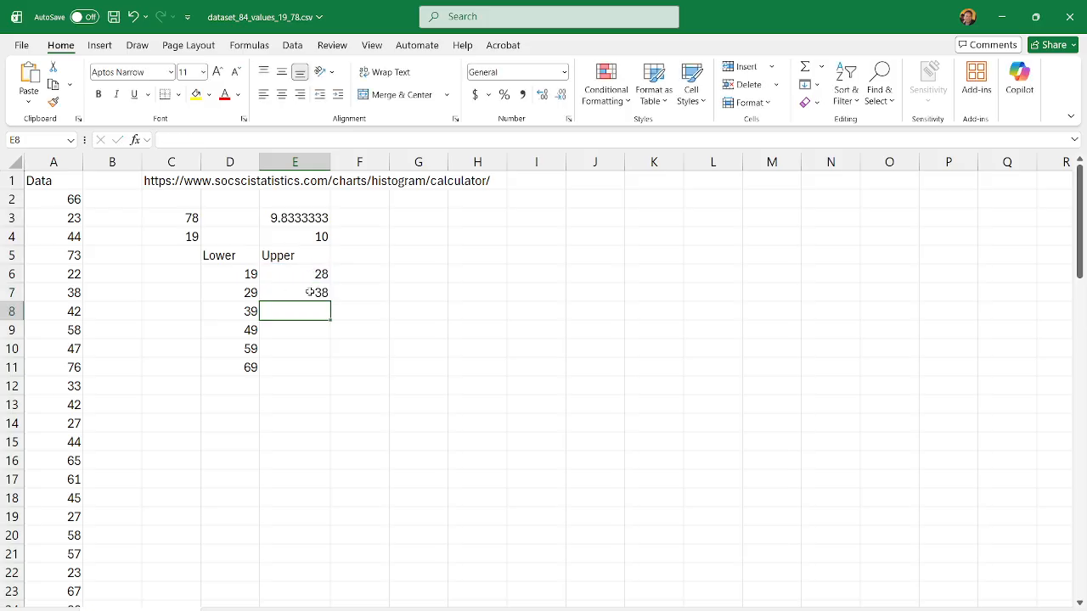
Step: Fill the upper limit formula from E7 down through E11
click(310, 292)
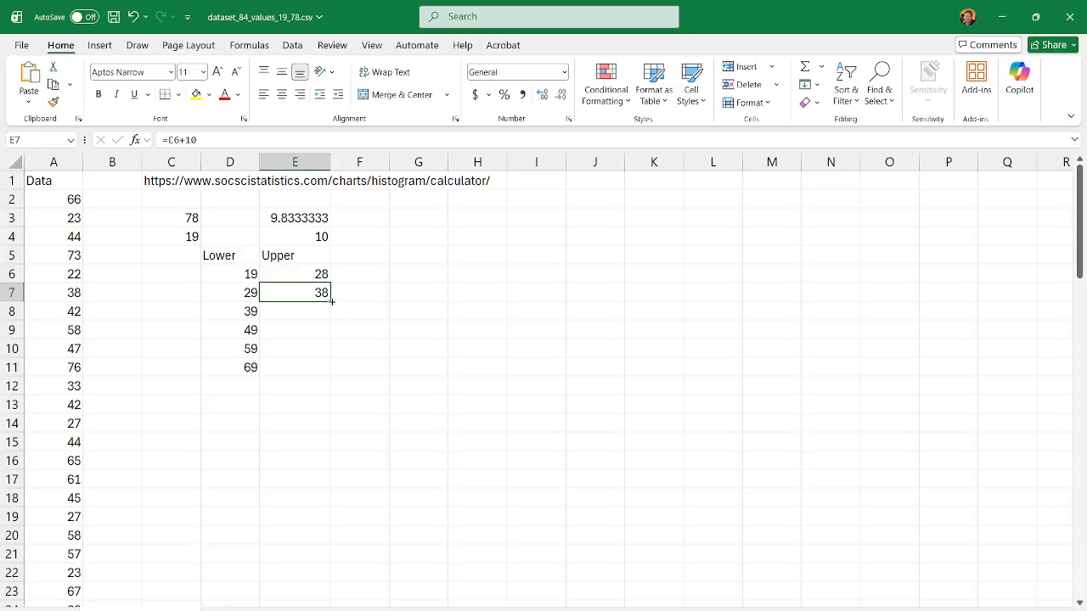
drag(330, 304, 324, 373)
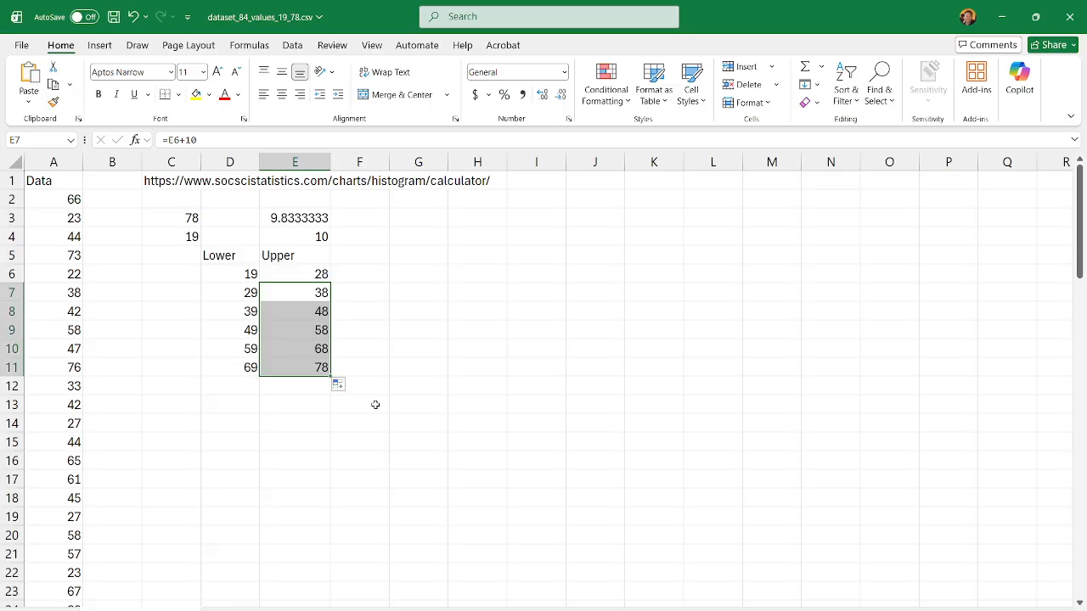
click(374, 404)
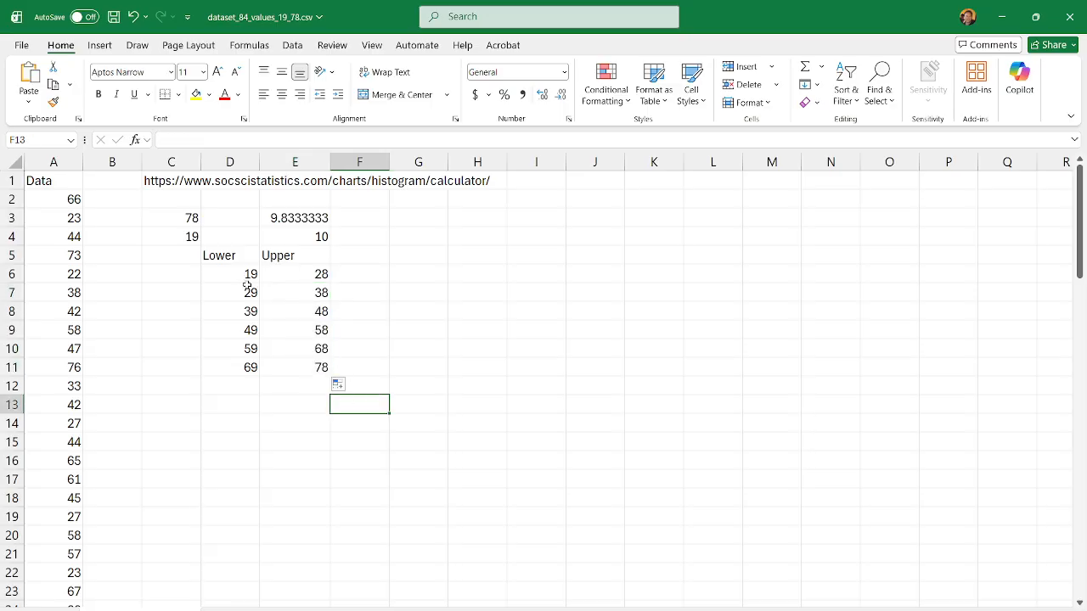
drag(244, 273, 270, 279)
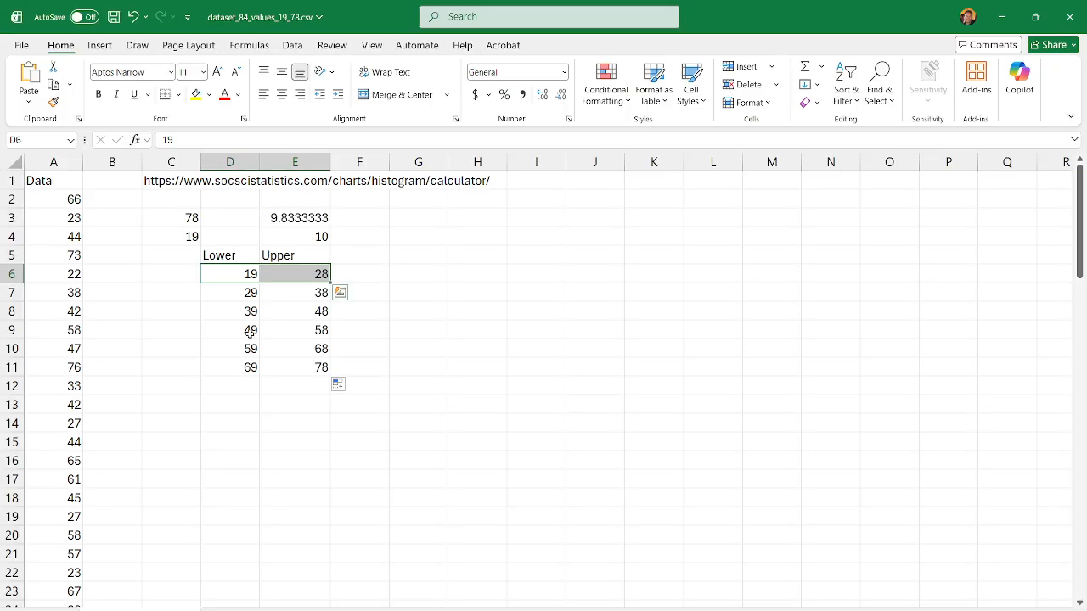
click(277, 399)
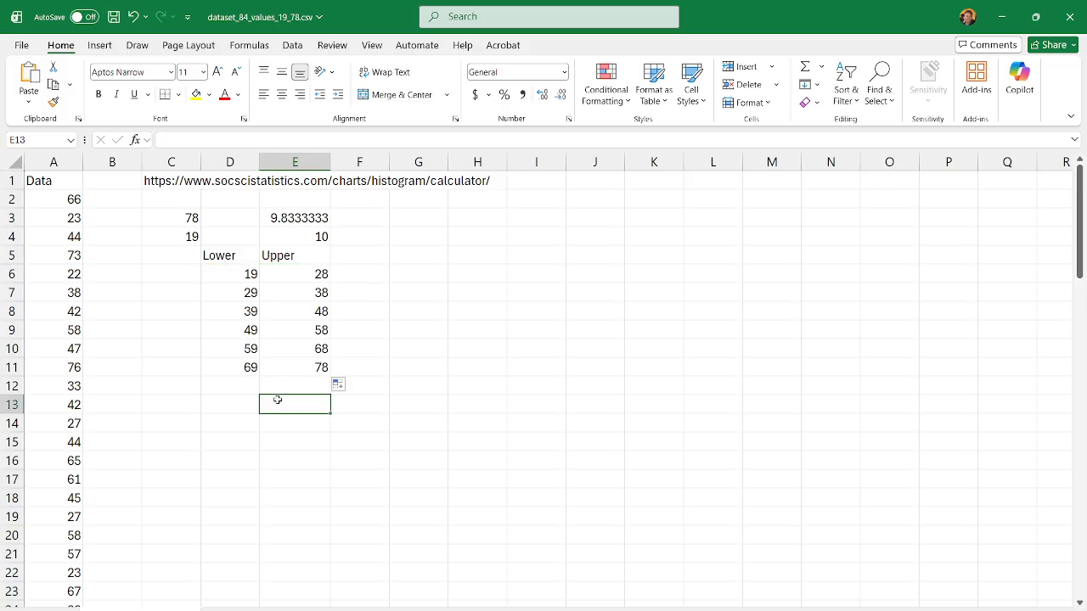
click(436, 328)
click(365, 282)
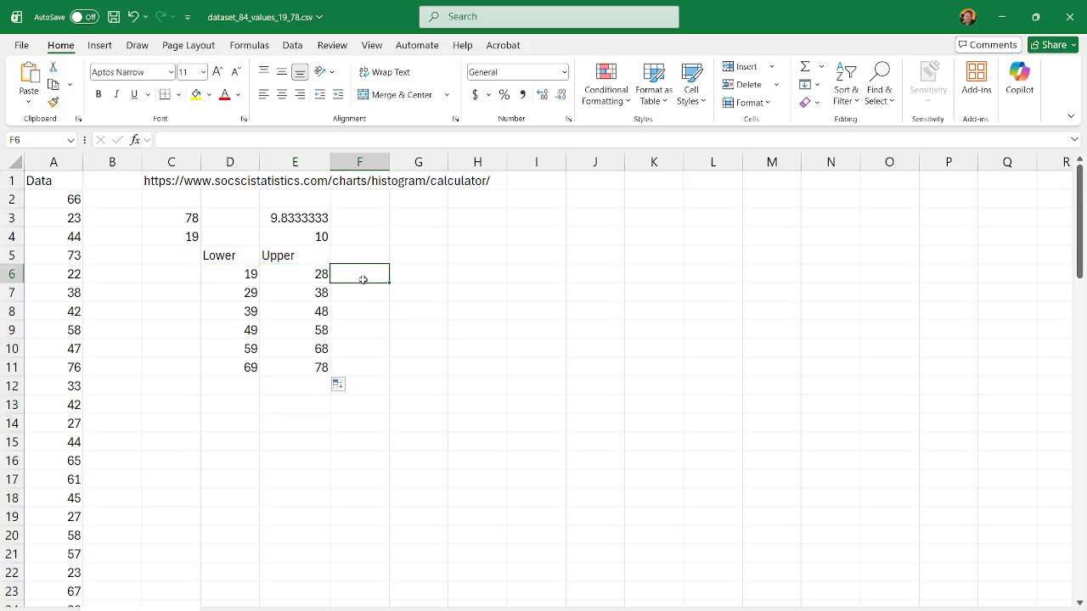
Step: Label cell F5 with the header Frequency beside the class limit columns
click(368, 255)
text(Fr)
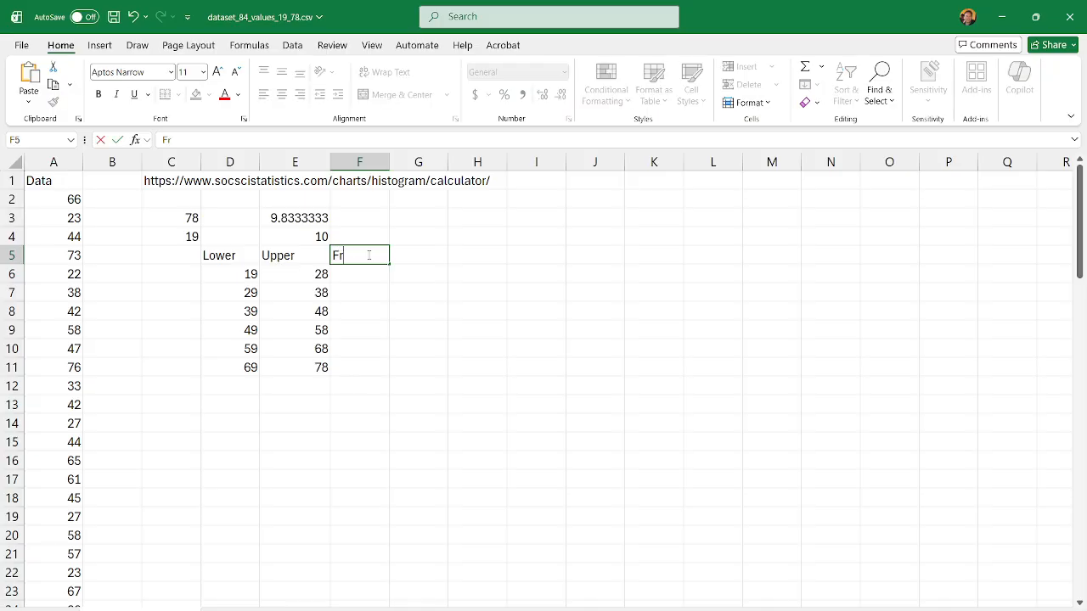
text(equency)
key(Return)
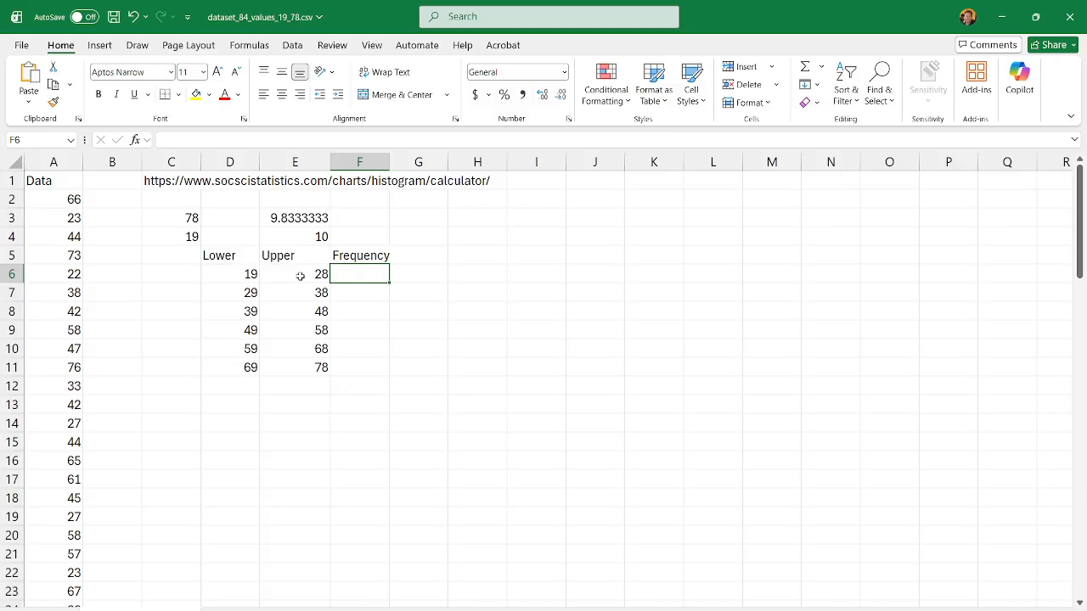
Step: Count the class frequencies in F6 with FREQUENCY, using data A2:A85 and bins E6:E11, and widen column F slightly
text(=fre)
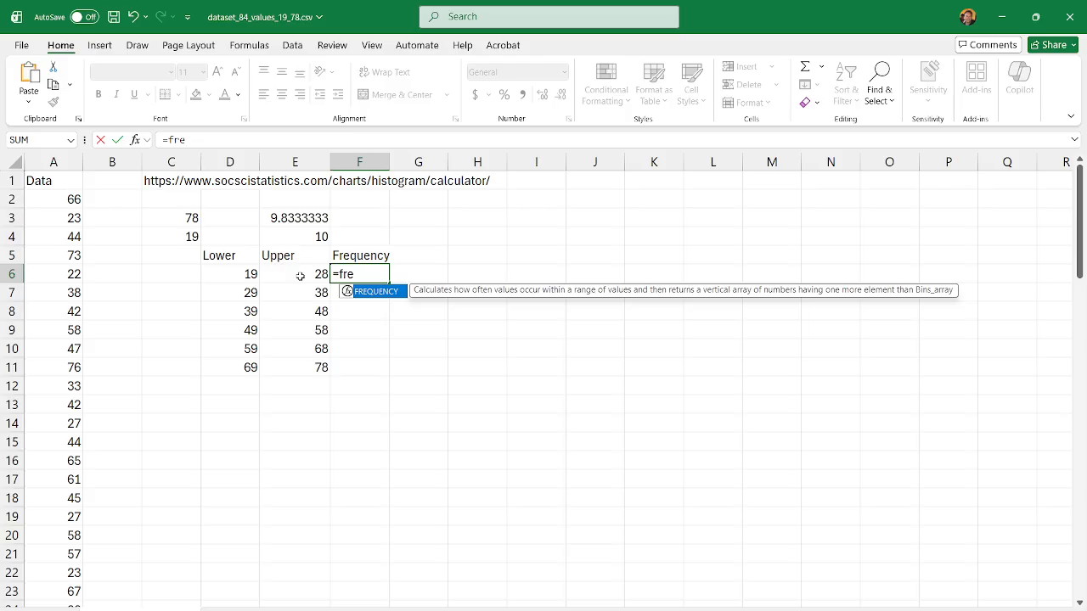
text(quency()
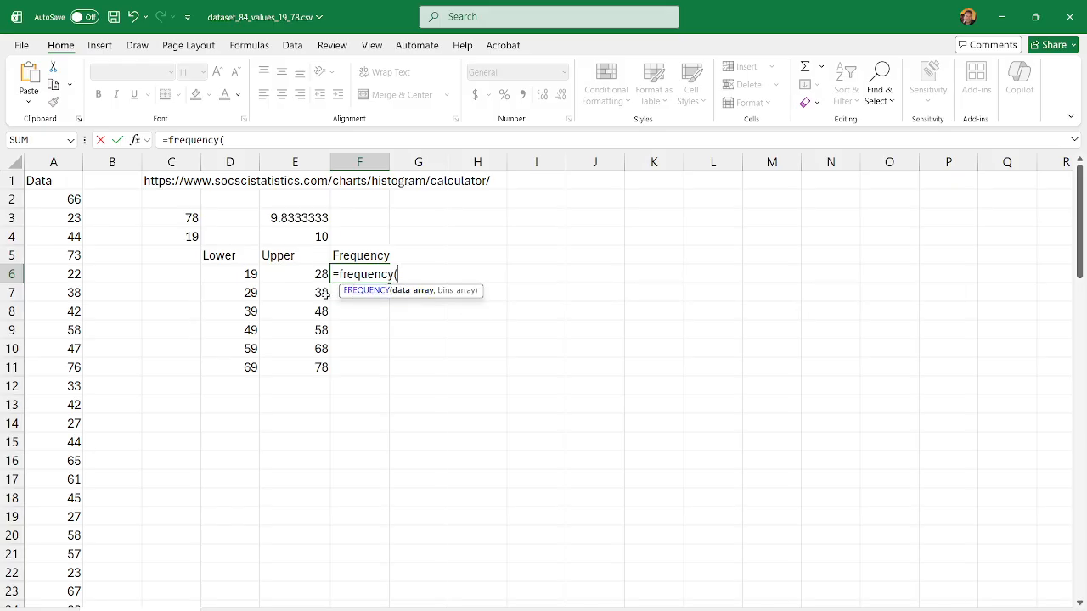
click(49, 204)
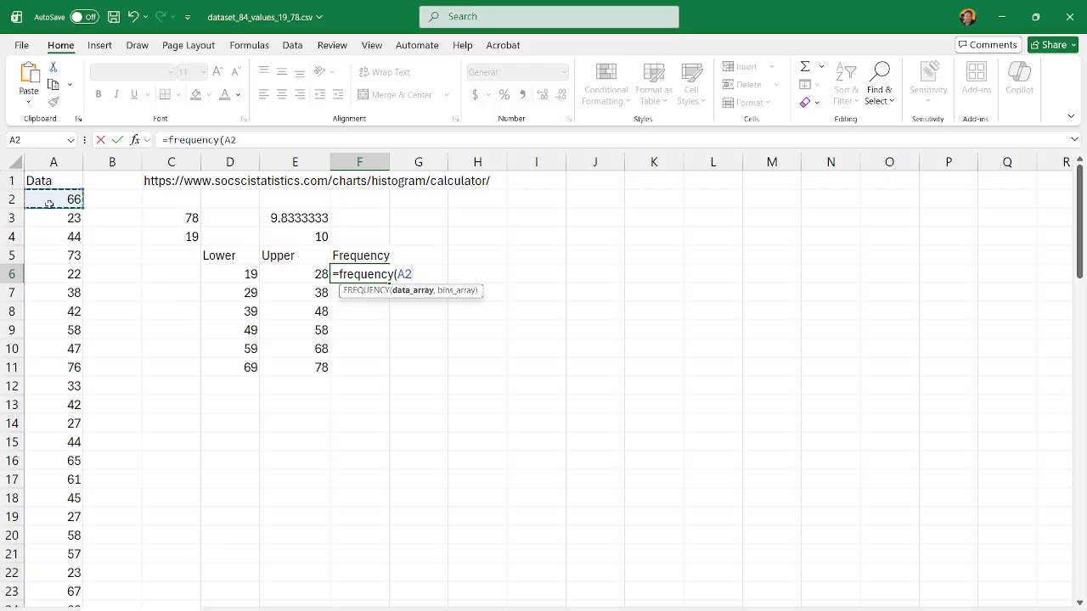
key(ctrl+shift+Down)
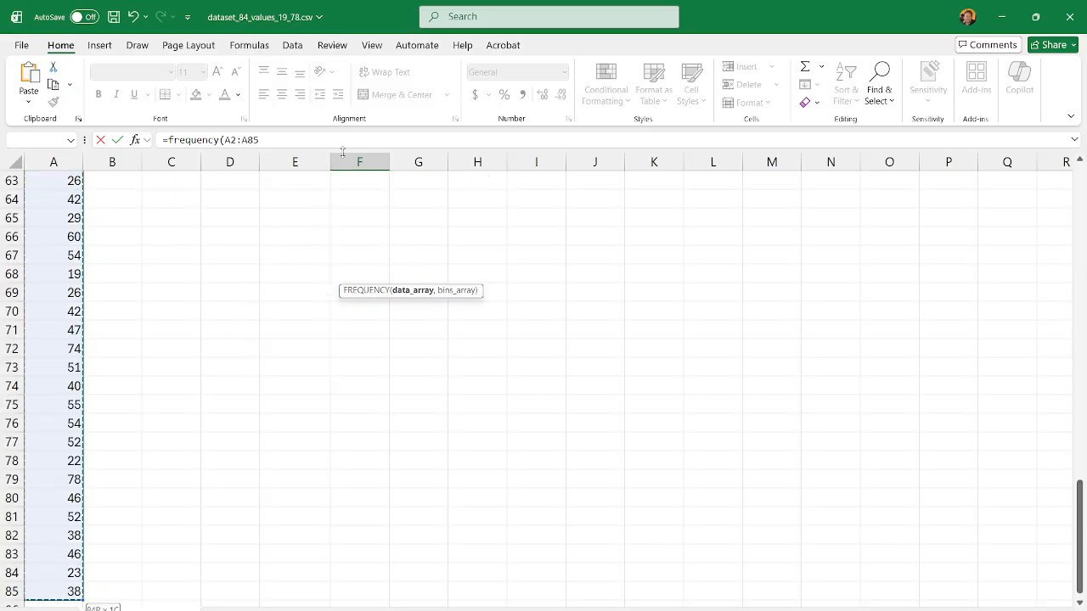
click(313, 142)
text(,)
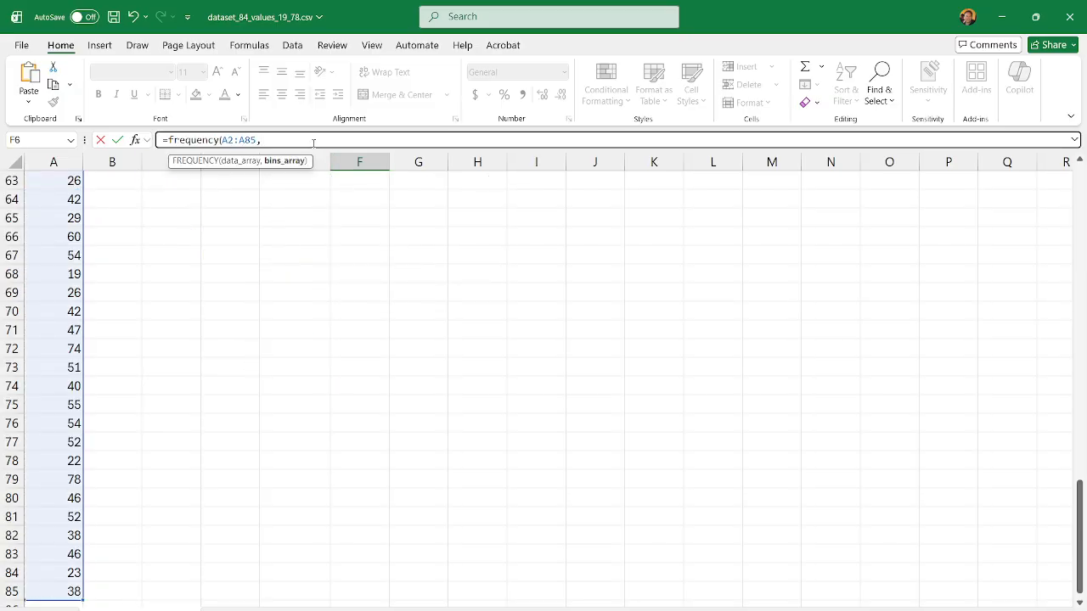
scroll(402, 226, up, 20)
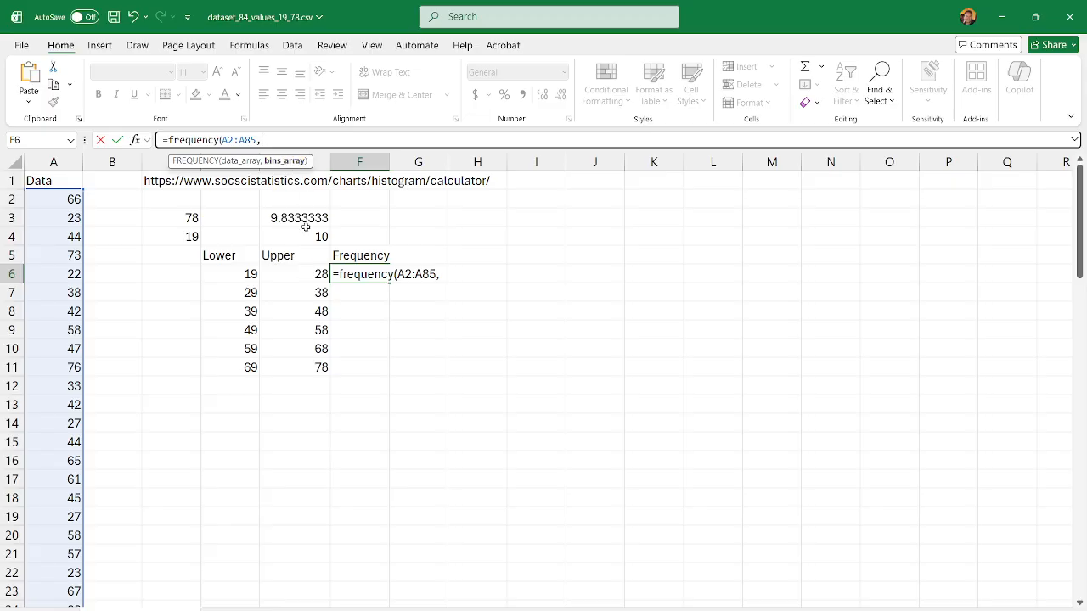
click(312, 277)
drag(312, 277, 299, 369)
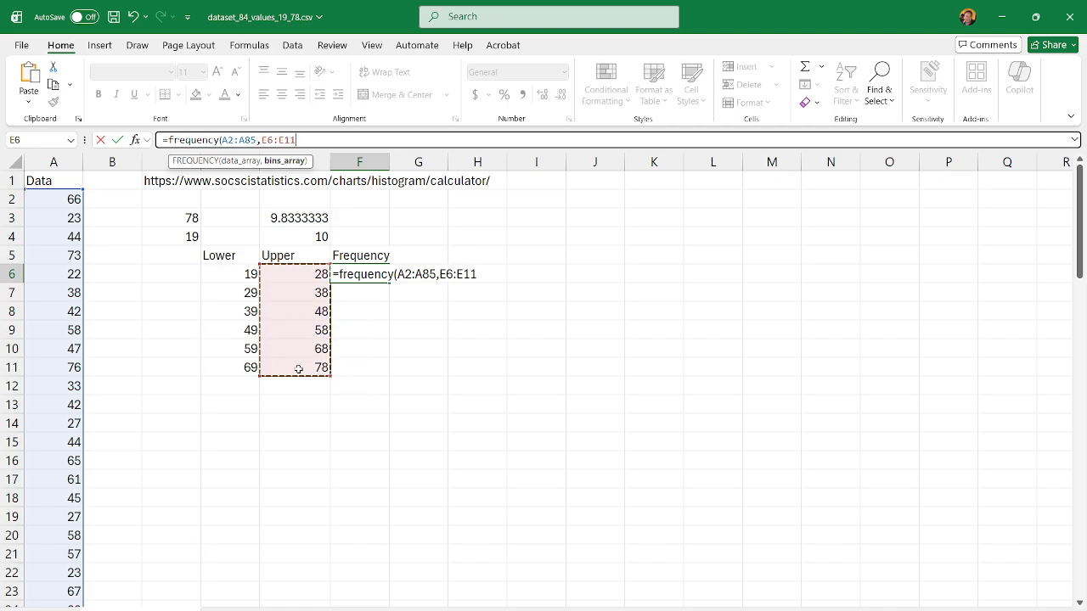
key(Return)
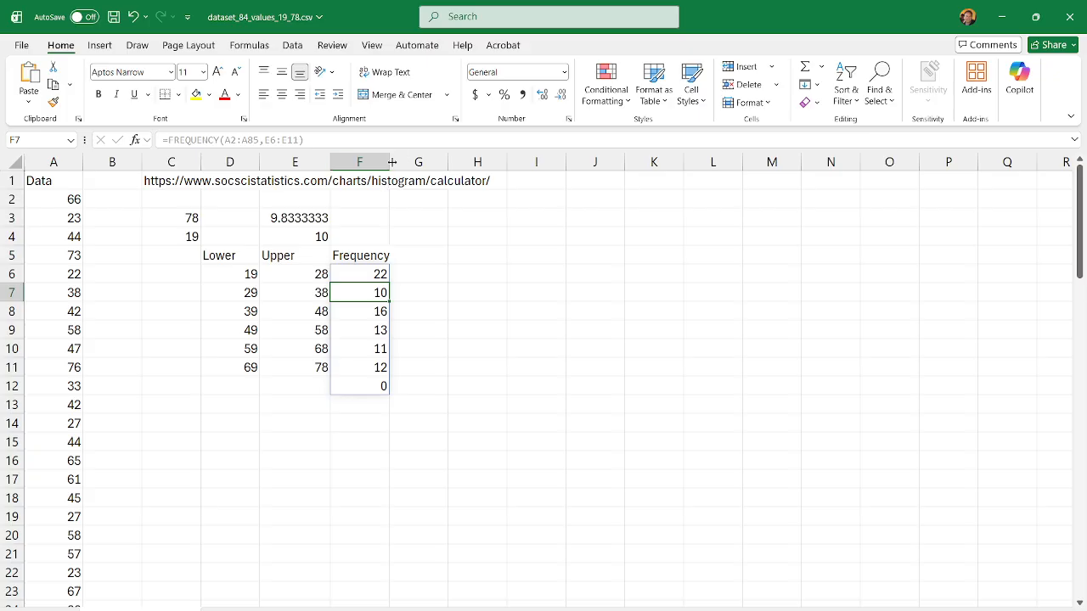
drag(388, 160, 402, 160)
click(503, 313)
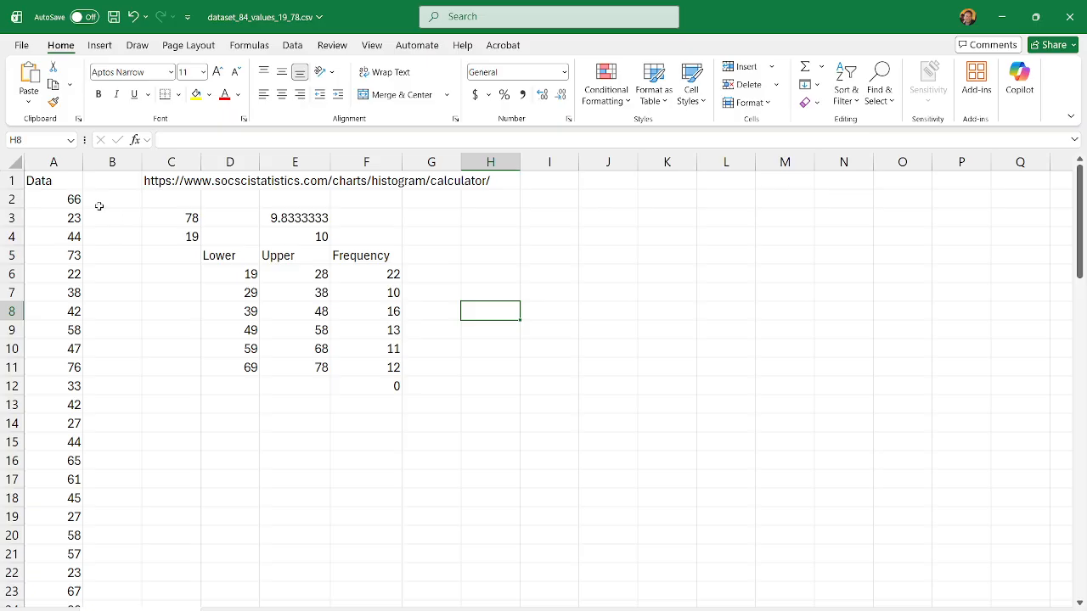
Step: Check the number of data values in column A by selecting A2 through A85
click(67, 199)
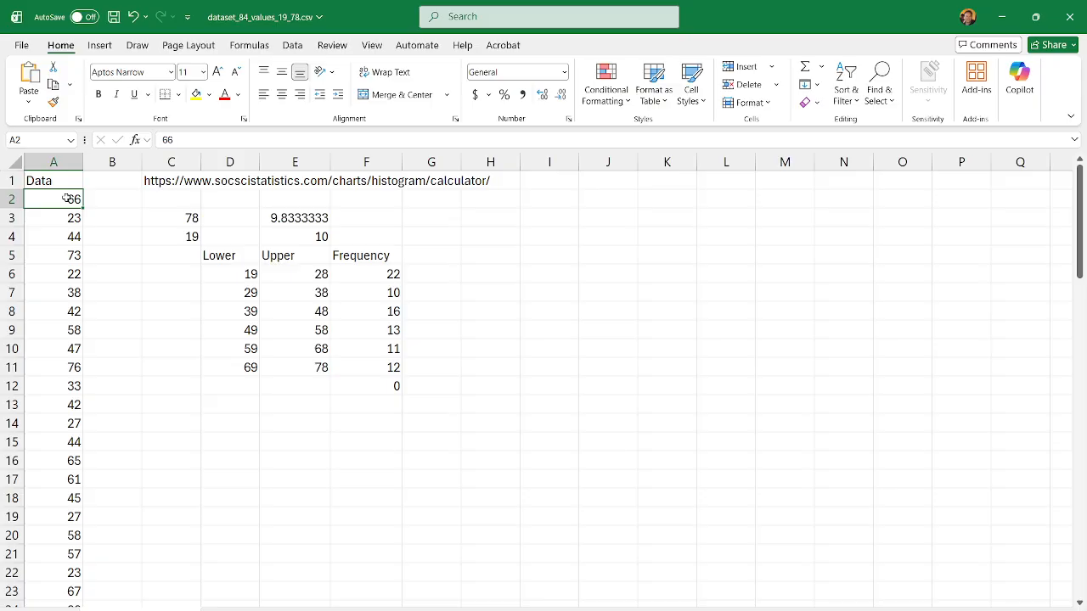
key(ctrl+shift+Down)
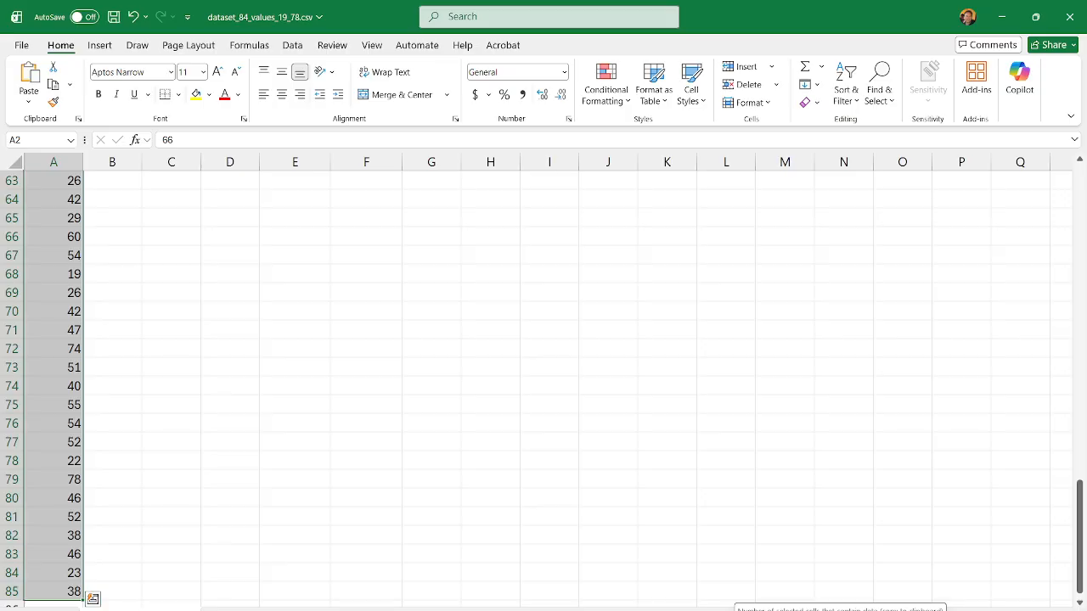
scroll(340, 378, up, 20)
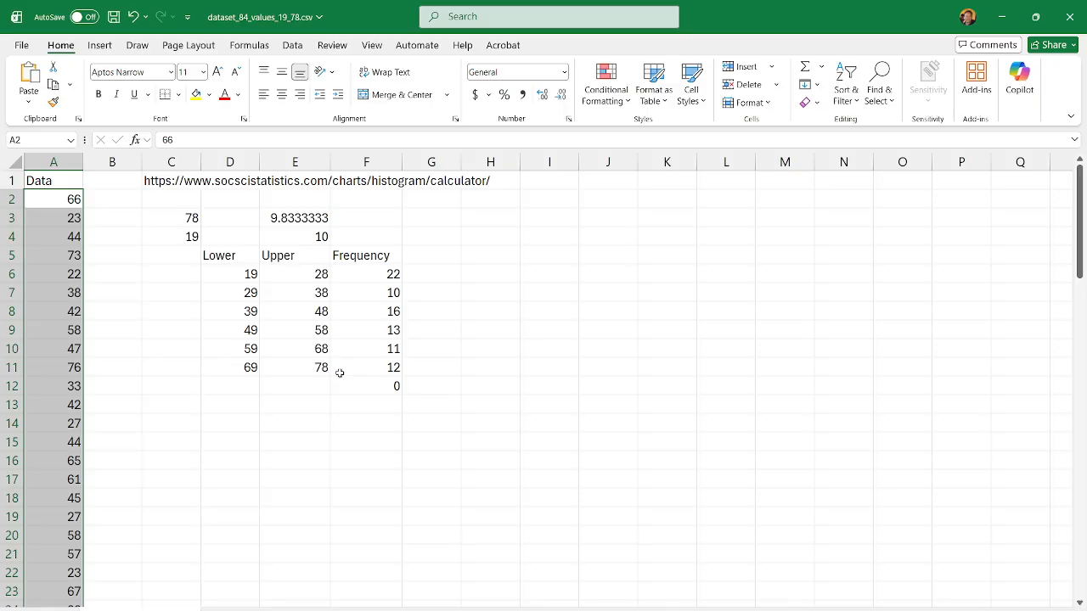
click(533, 410)
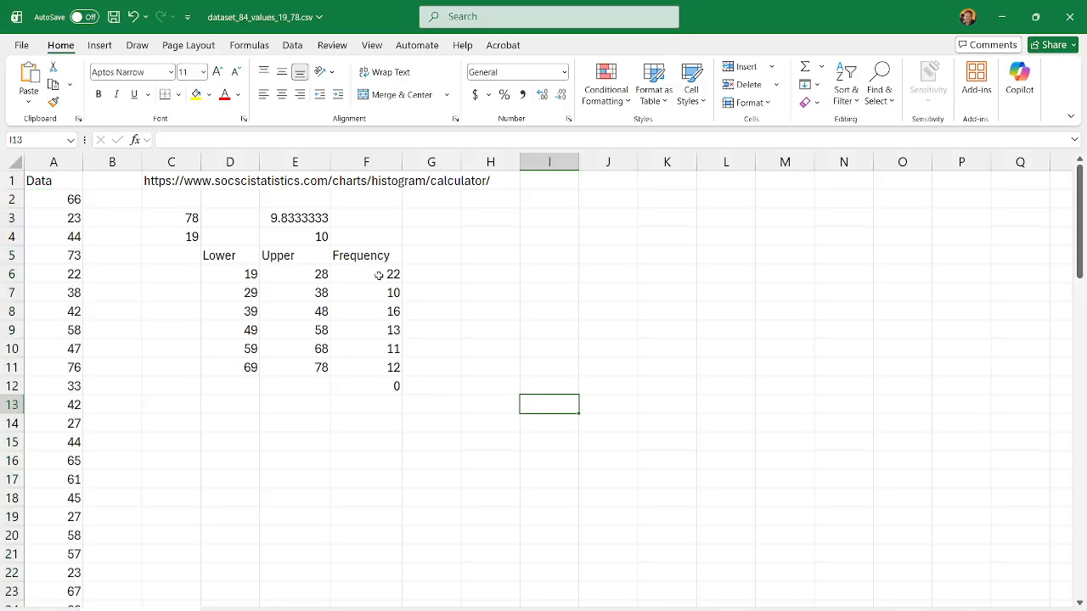
Step: Total the class frequencies in cell F14 using AutoSum on the range from F6
drag(379, 275, 355, 423)
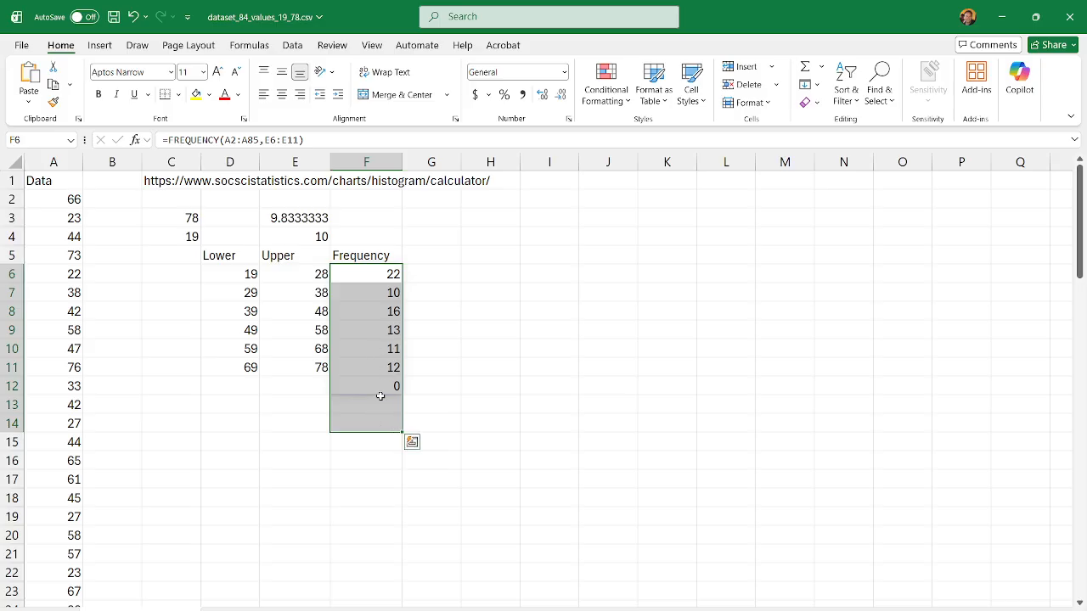
click(535, 371)
drag(368, 274, 376, 419)
click(806, 71)
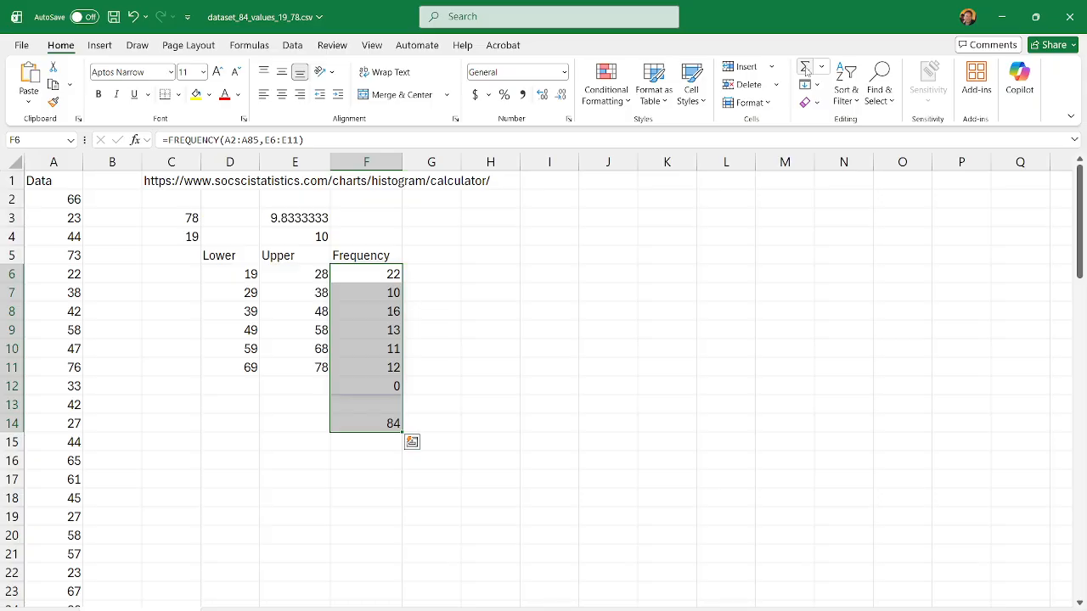
click(463, 454)
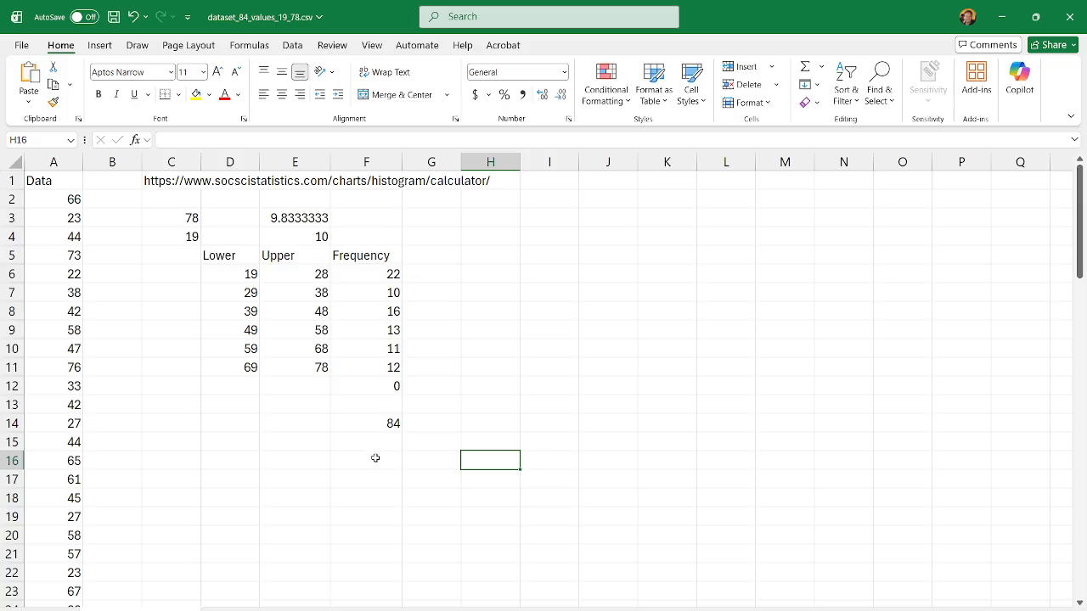
Step: Add the header Rel.Freq. in cell G5, next to the Frequency header
click(438, 260)
text(Rel)
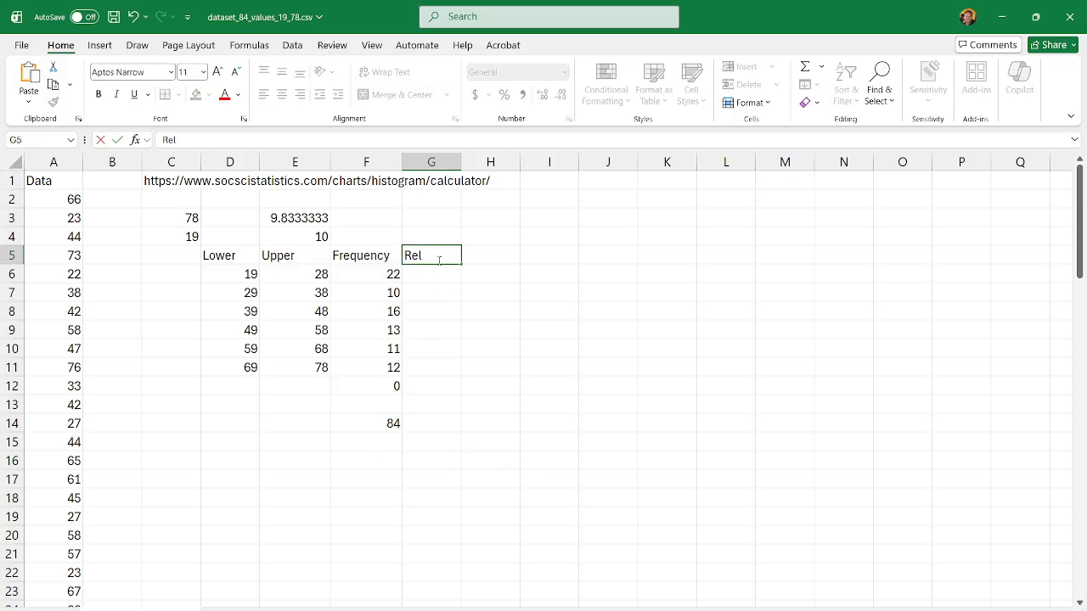
text(.Freq.)
click(489, 274)
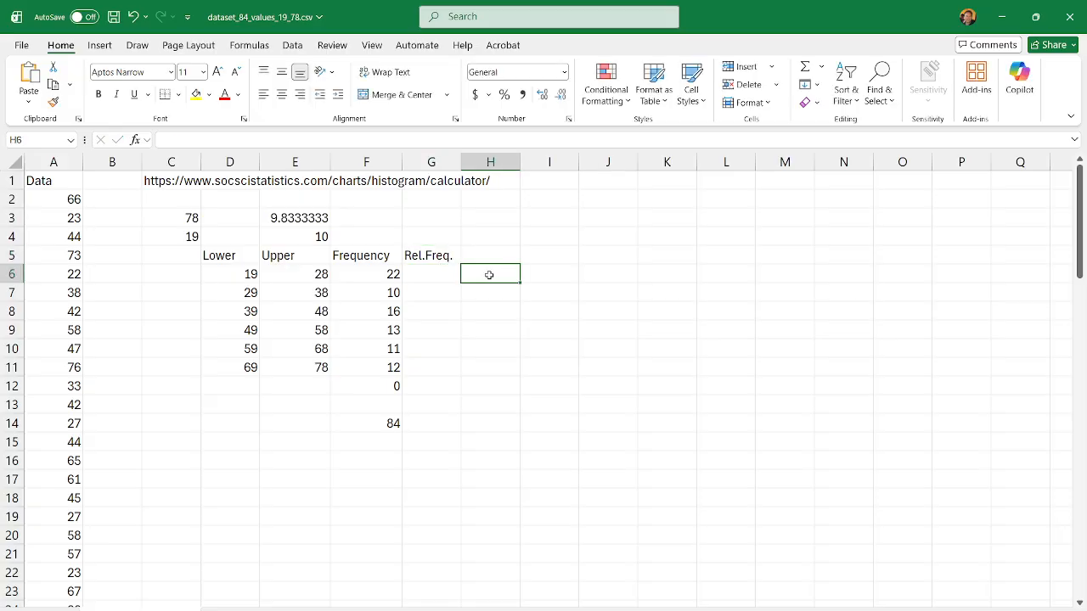
Step: Calculate the first class's relative frequency in cell G6 with the formula =F6/84
click(443, 274)
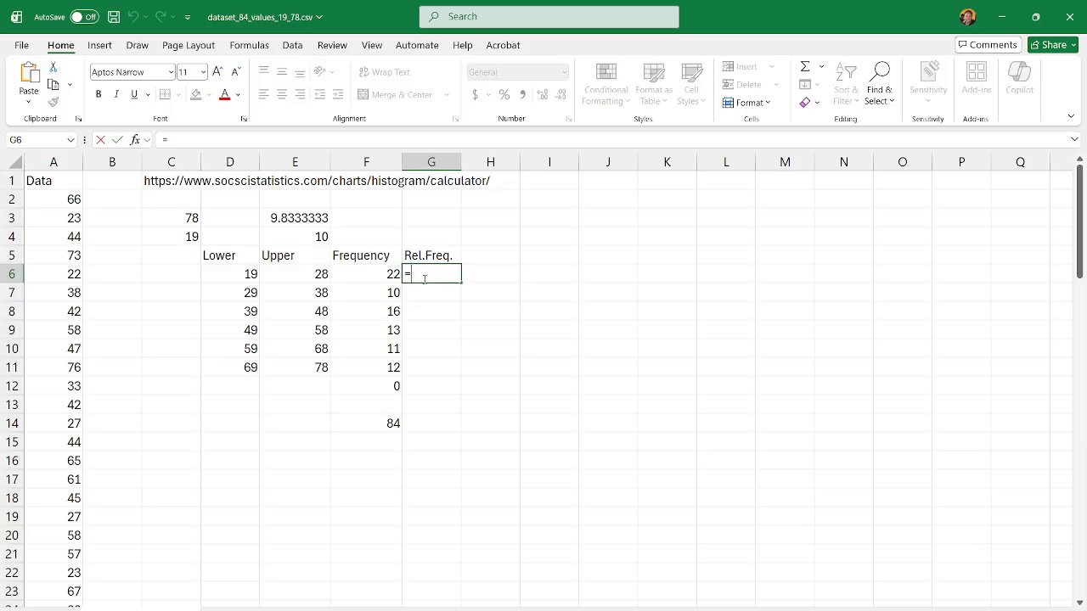
click(387, 274)
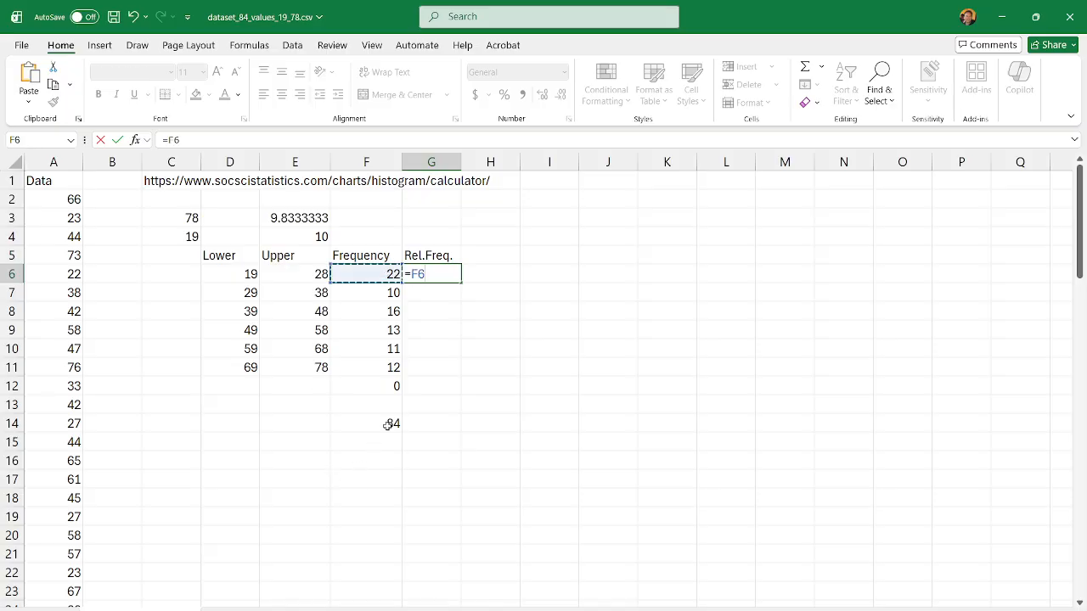
text(/84)
key(Return)
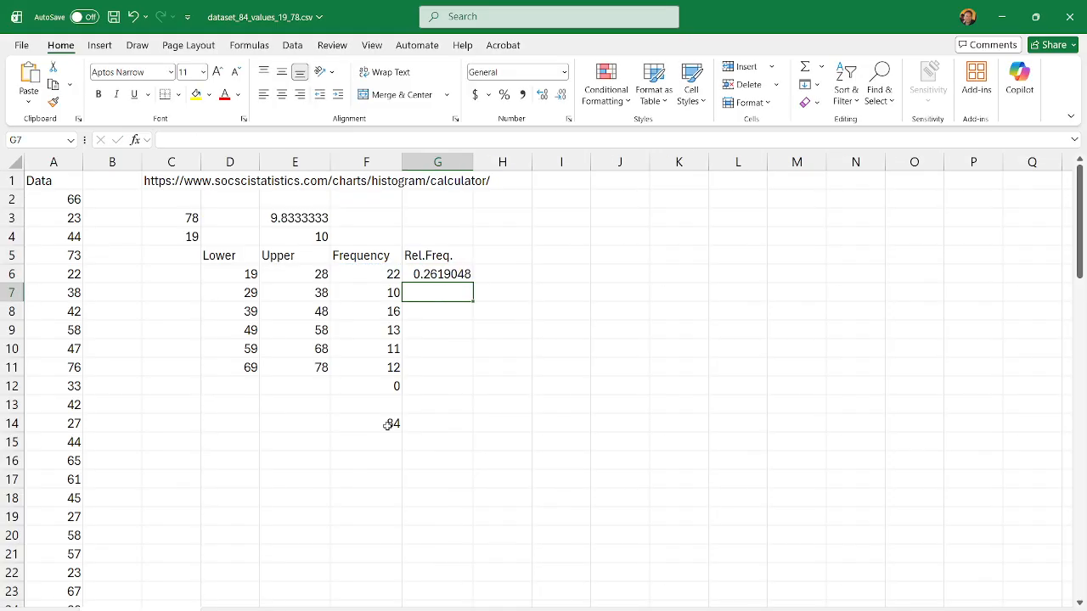
Step: Copy the relative frequency formula from G6 into G7 and check its cell reference
click(441, 275)
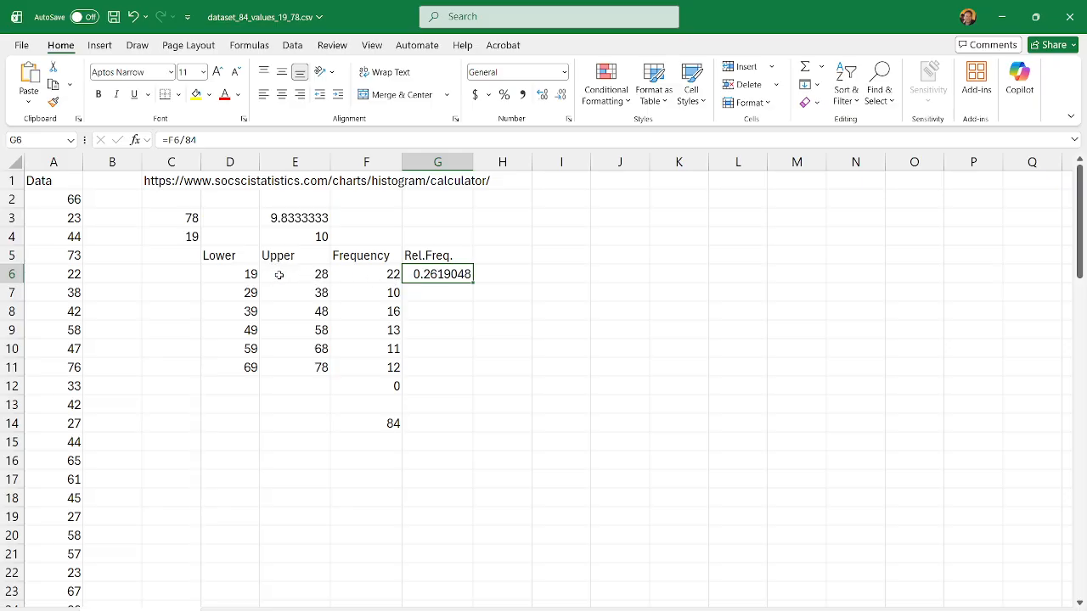
click(426, 293)
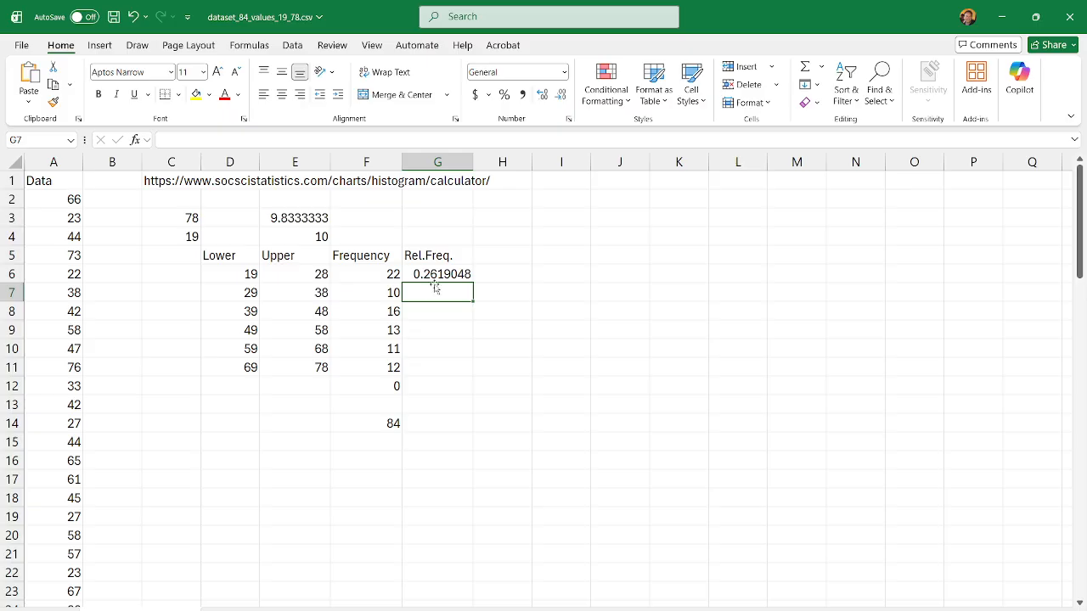
click(437, 278)
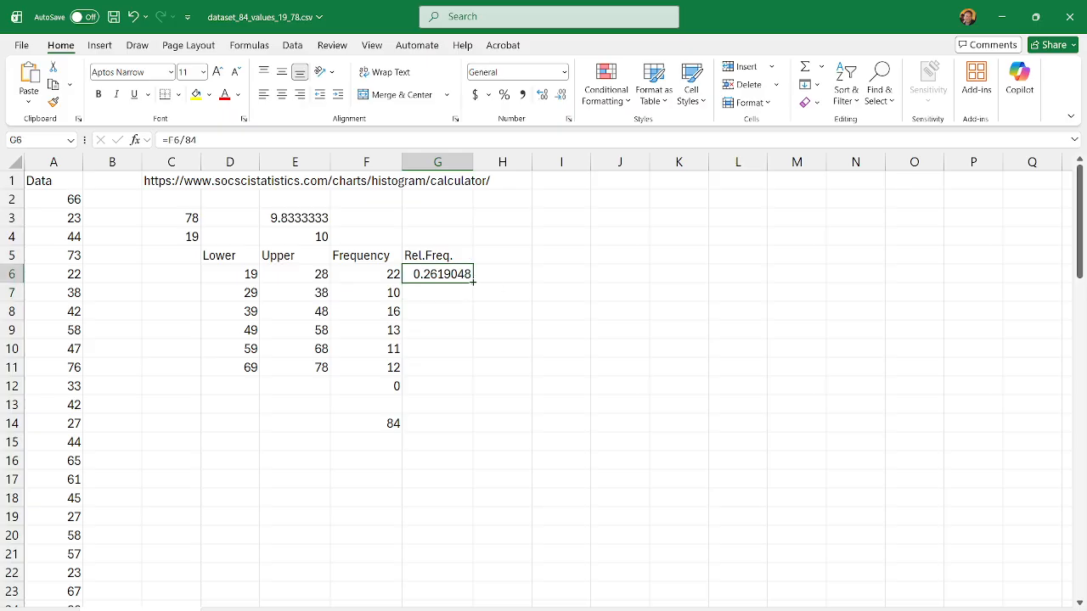
drag(473, 282, 472, 304)
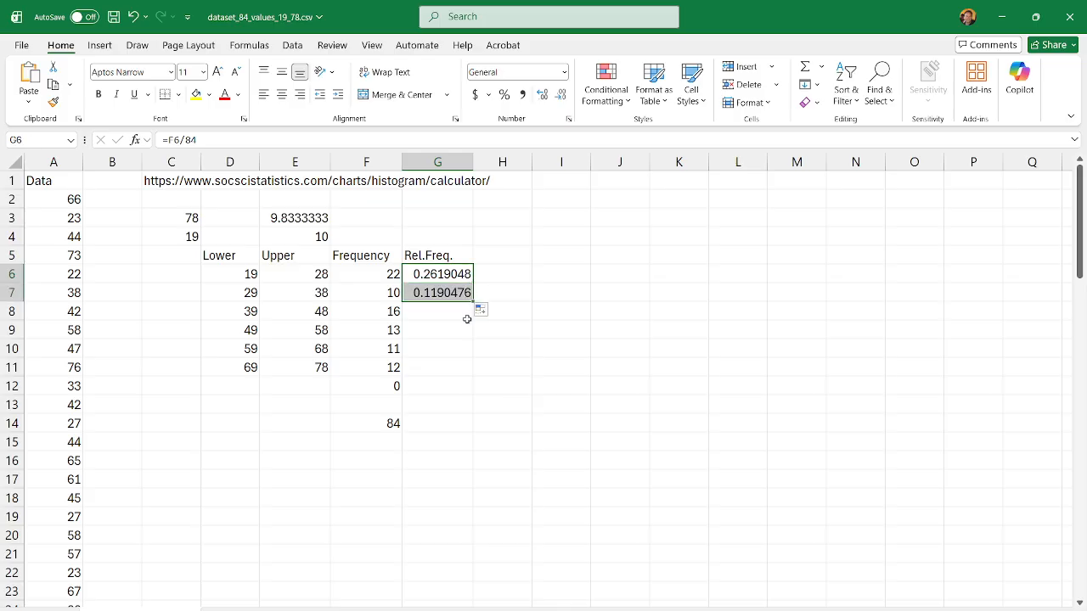
click(450, 312)
click(432, 292)
double_click(432, 293)
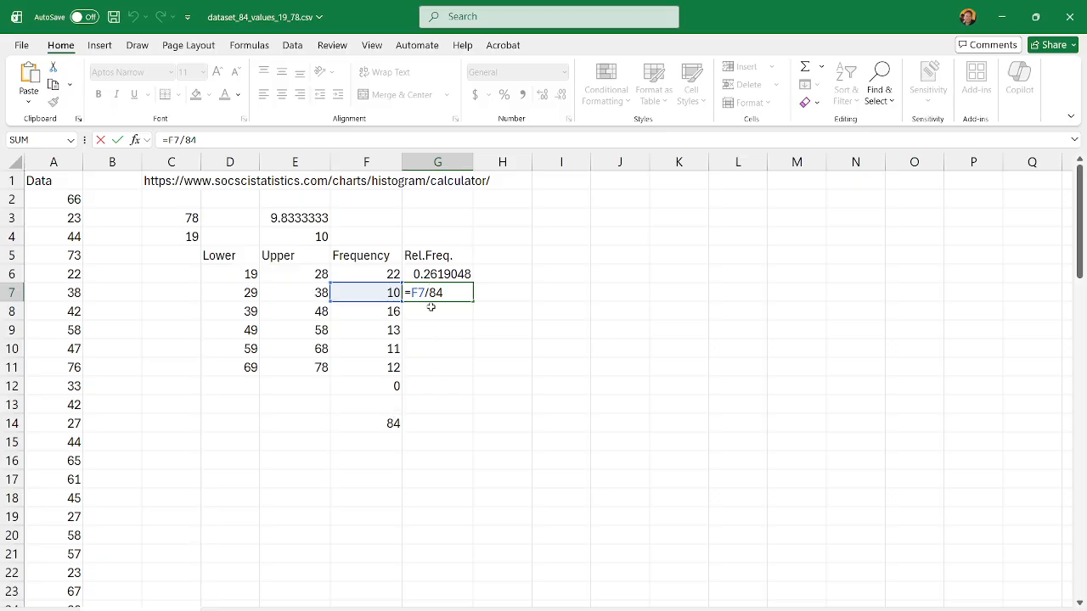
key(Return)
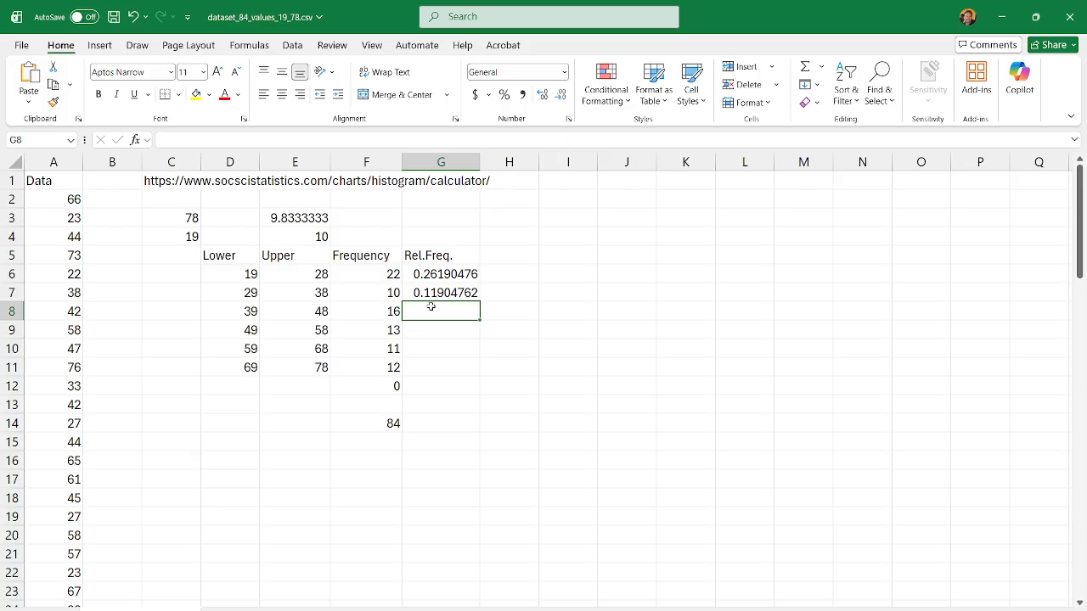
Step: Fill the relative frequency formula from G7 down through G11 for the remaining classes
click(430, 291)
drag(478, 302, 481, 371)
click(594, 388)
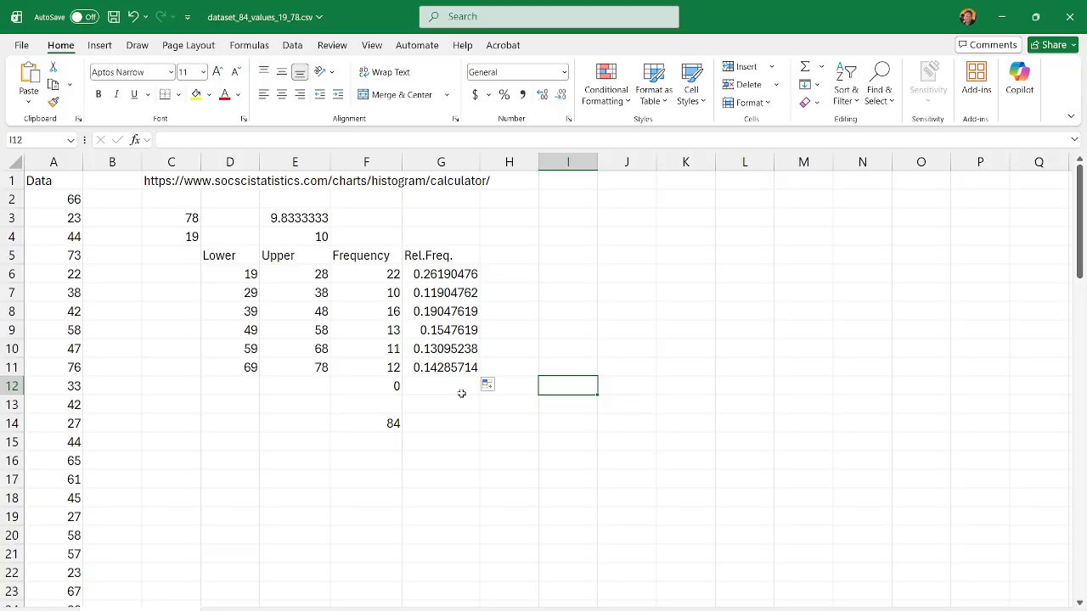
Step: Review the first lower class limit and the relative frequencies in G6 through G11
click(252, 277)
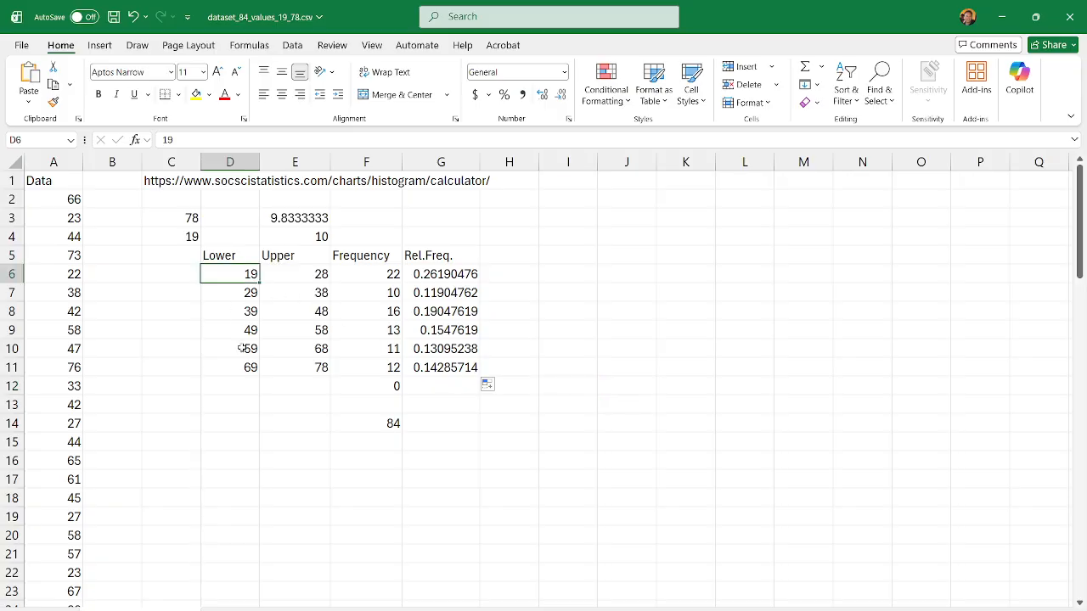
click(455, 274)
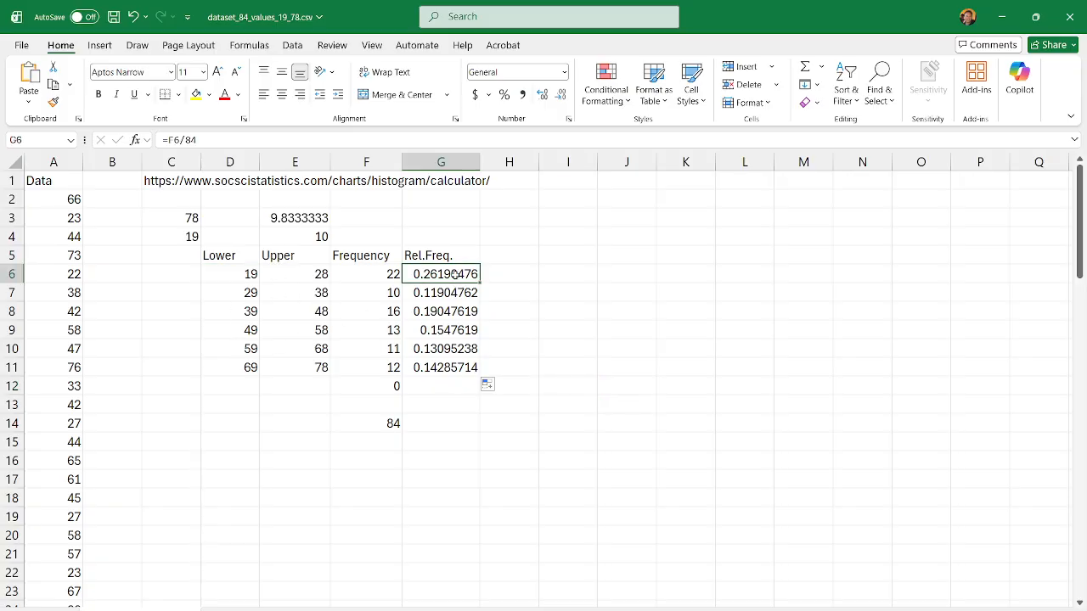
drag(455, 274, 455, 387)
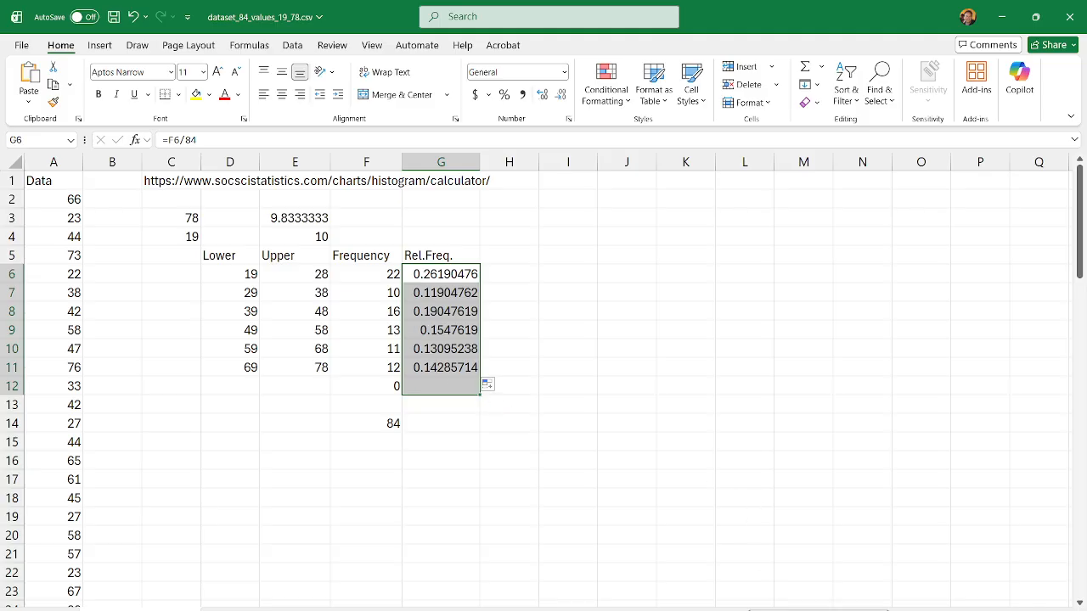
click(620, 329)
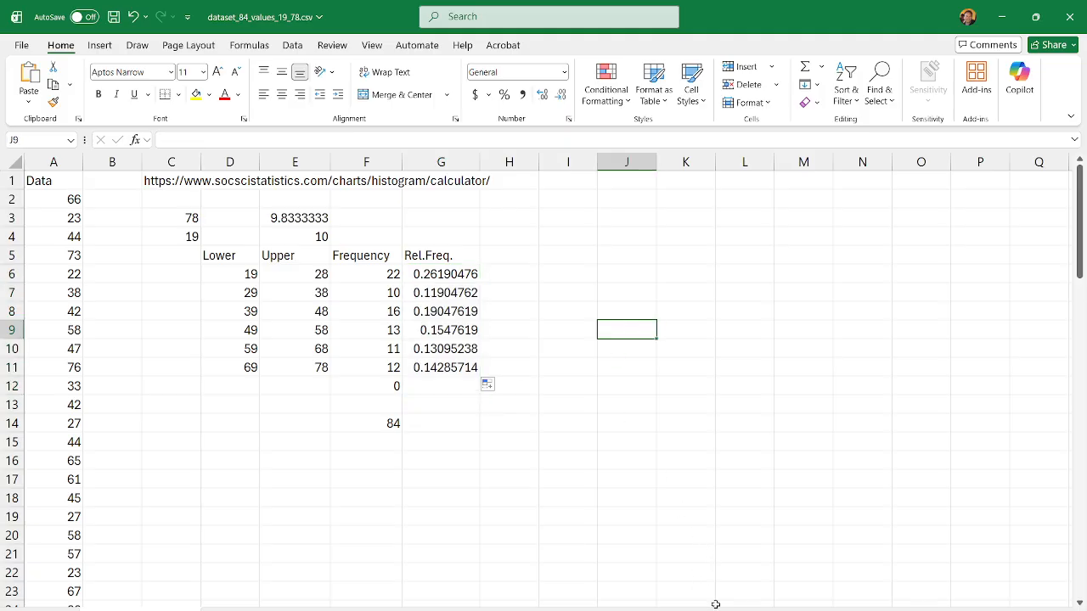
drag(456, 273, 450, 369)
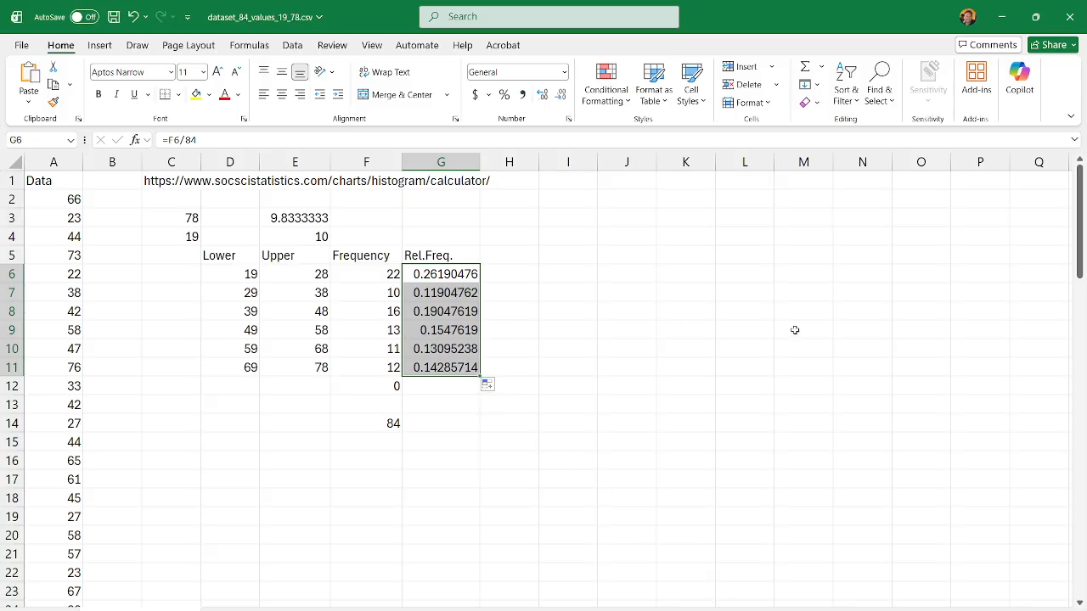
click(635, 384)
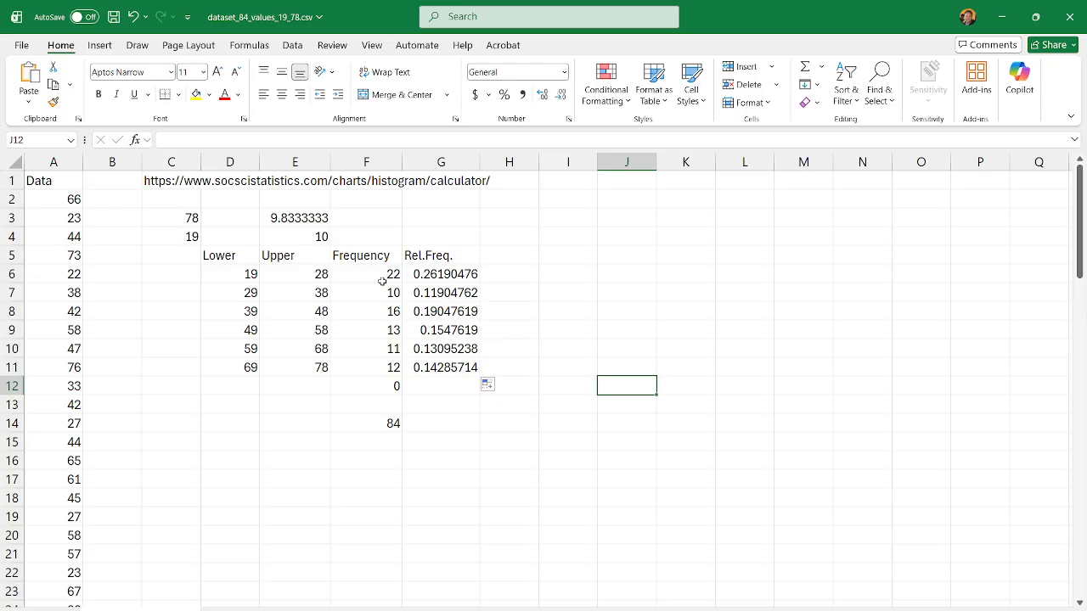
Step: Copy the histogram calculator URL from cell C1 and open it in a maximized Chrome window
click(166, 181)
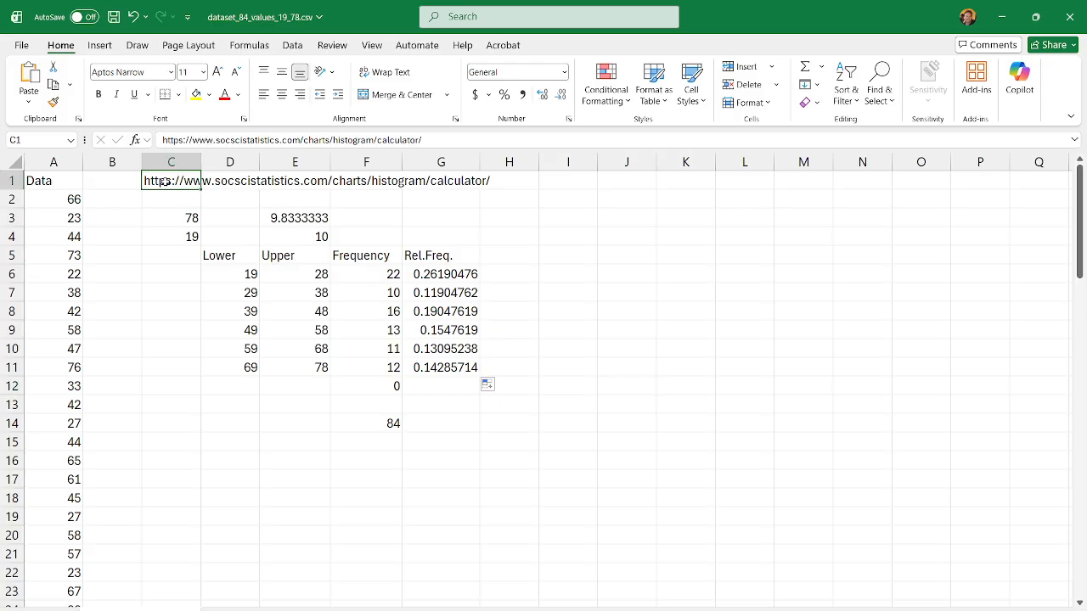
key(ctrl+c)
key(alt+Tab)
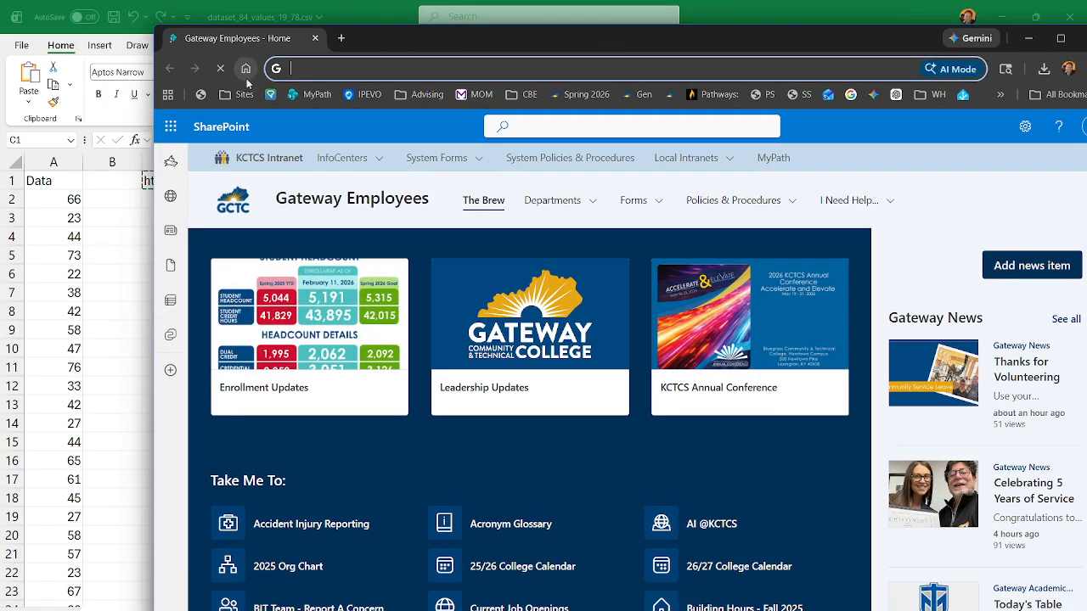
right_click(316, 64)
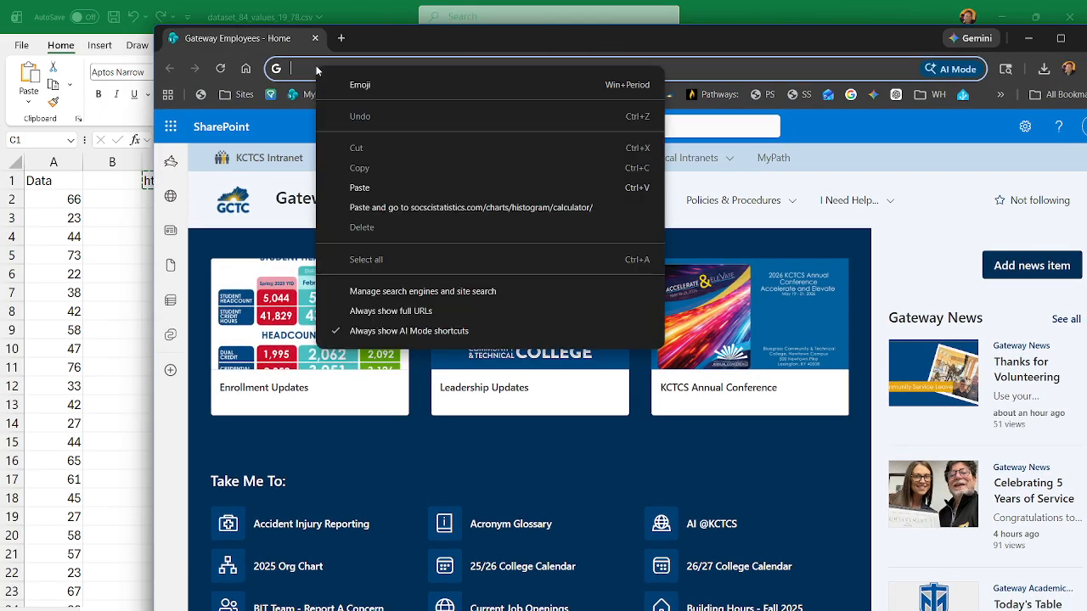
click(389, 211)
drag(629, 29, 521, 8)
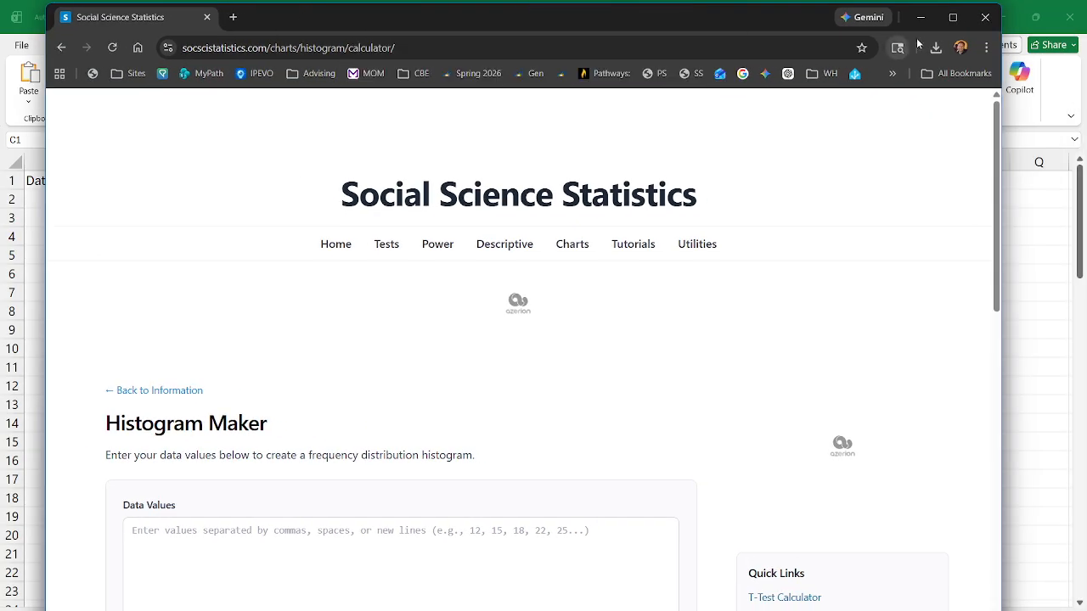
click(945, 23)
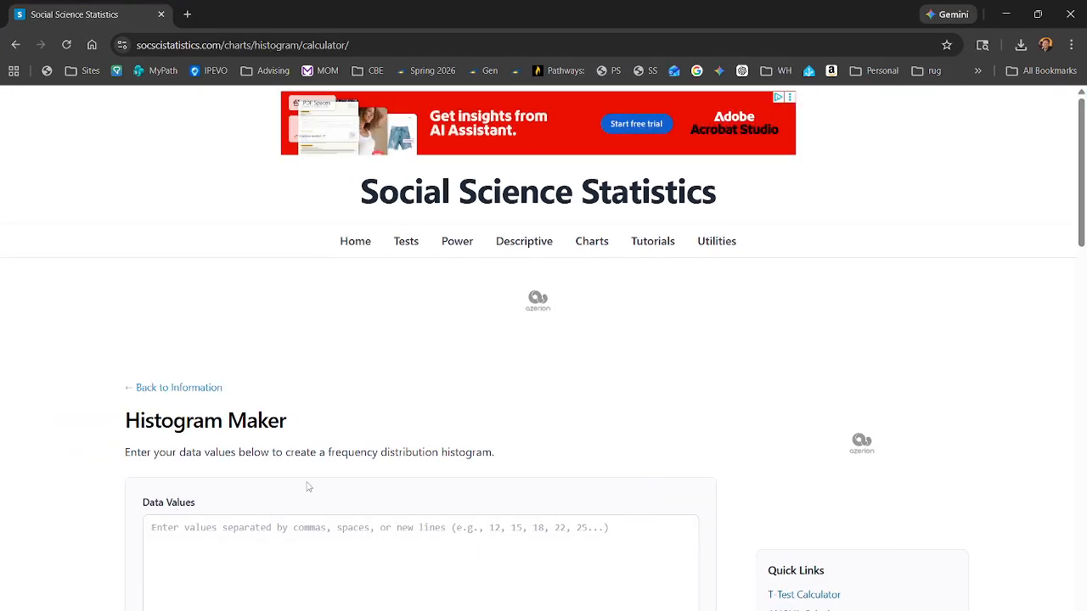
Step: Switch back to Excel and copy the entire column A, including its header
click(1007, 18)
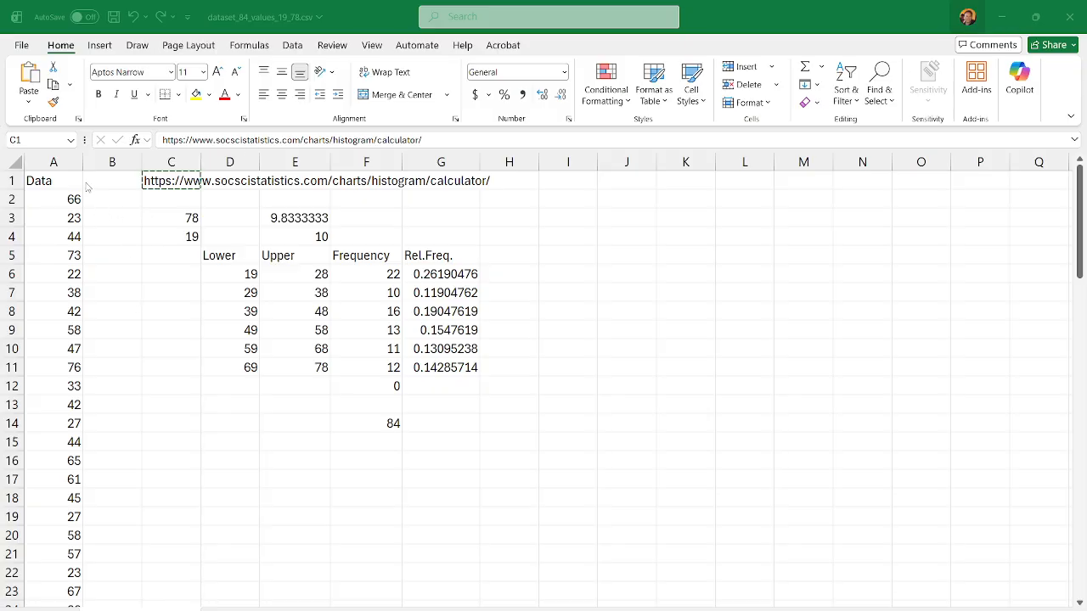
click(54, 162)
right_click(55, 161)
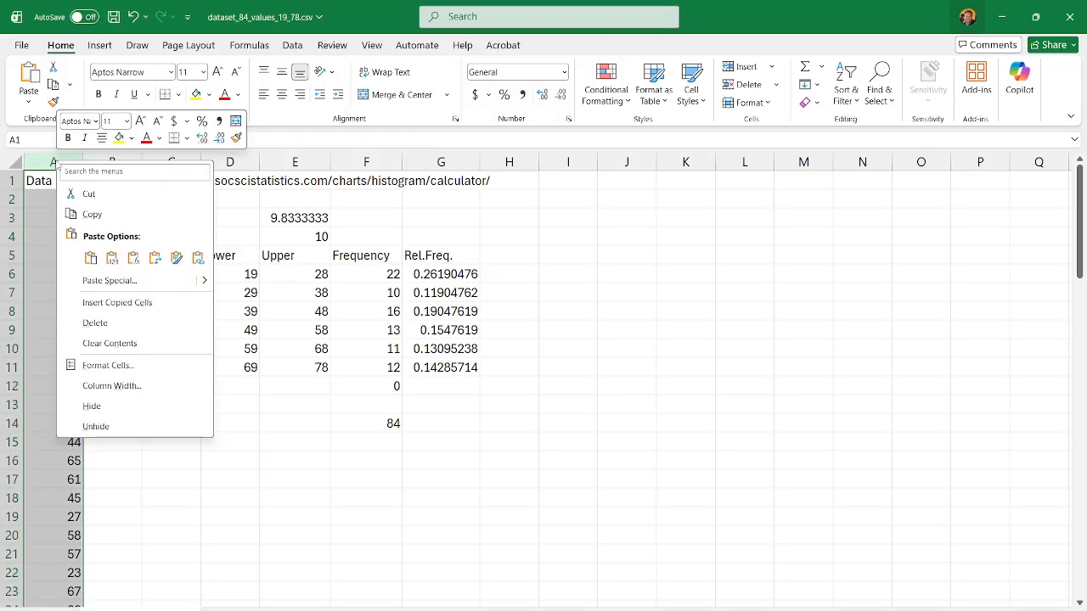
click(90, 215)
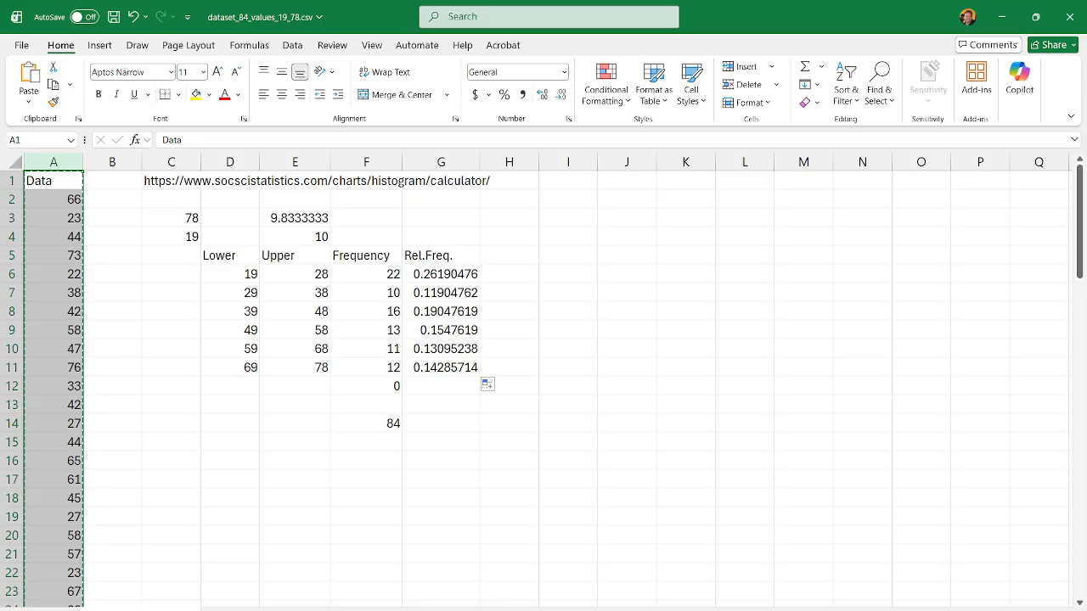
Step: Switch to Chrome, try to paste the whole copied column into the Data Values box, and reload the Histogram Maker form
click(514, 610)
click(577, 581)
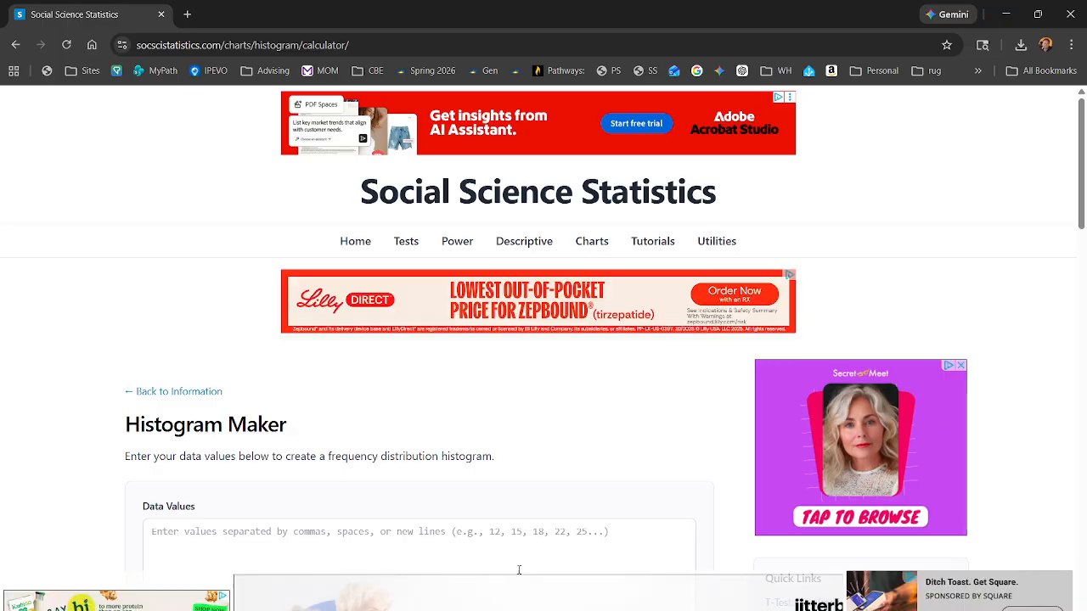
click(263, 531)
scroll(303, 486, down, 2)
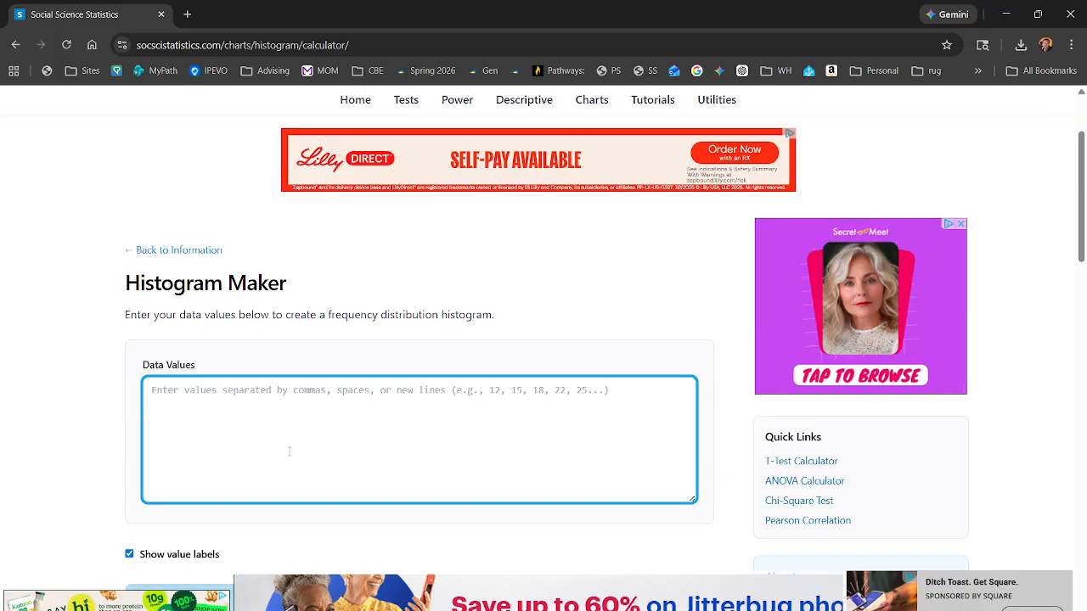
key(ctrl+v)
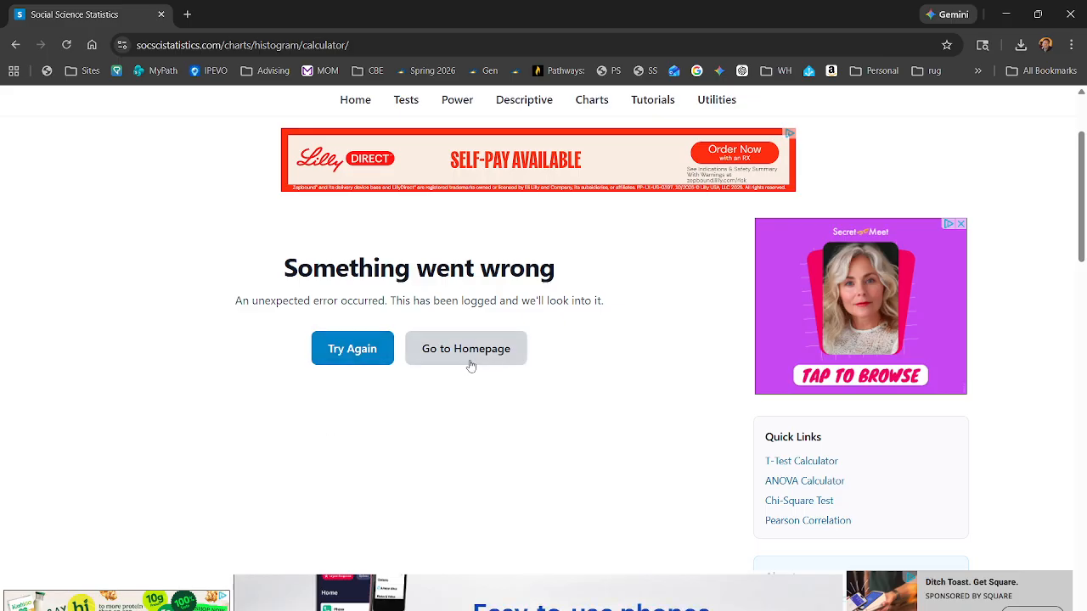
click(377, 347)
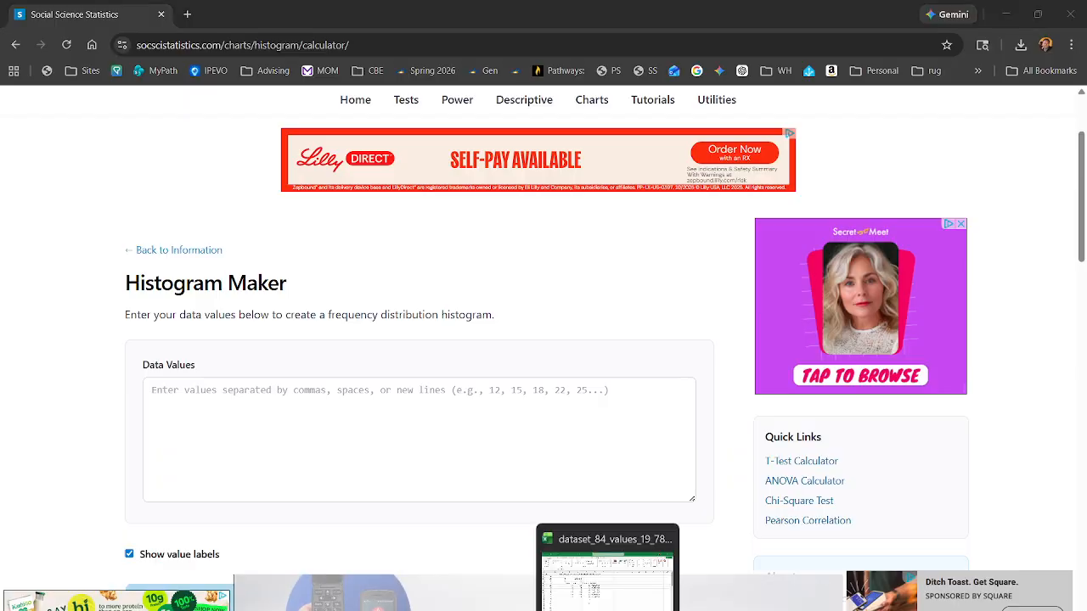
Step: Switch to Excel and copy only the data values in A2 through A85, without the header
click(616, 535)
click(54, 204)
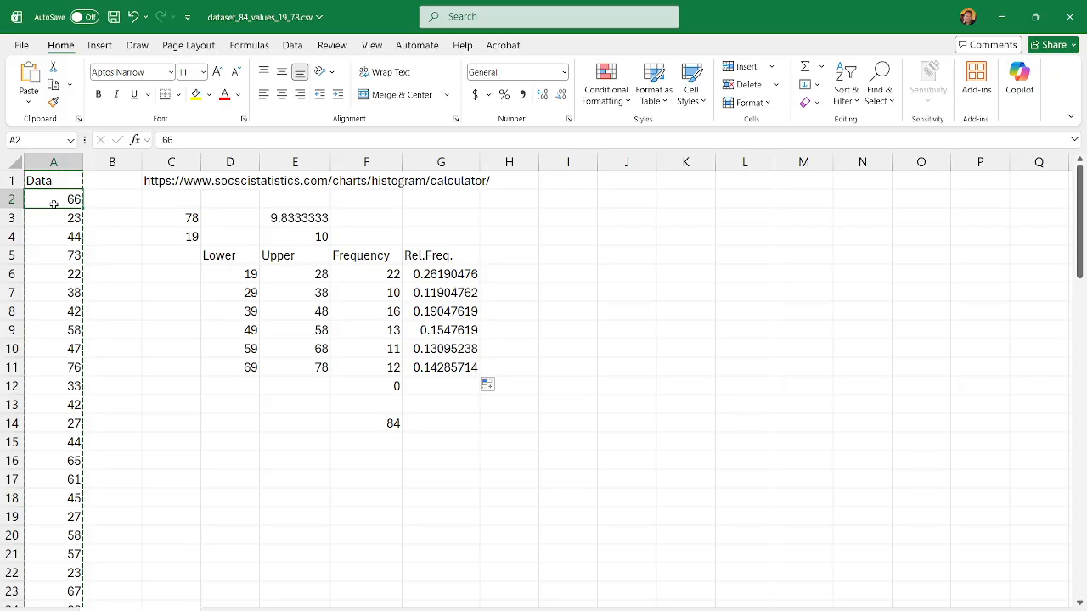
key(ctrl+shift+Down)
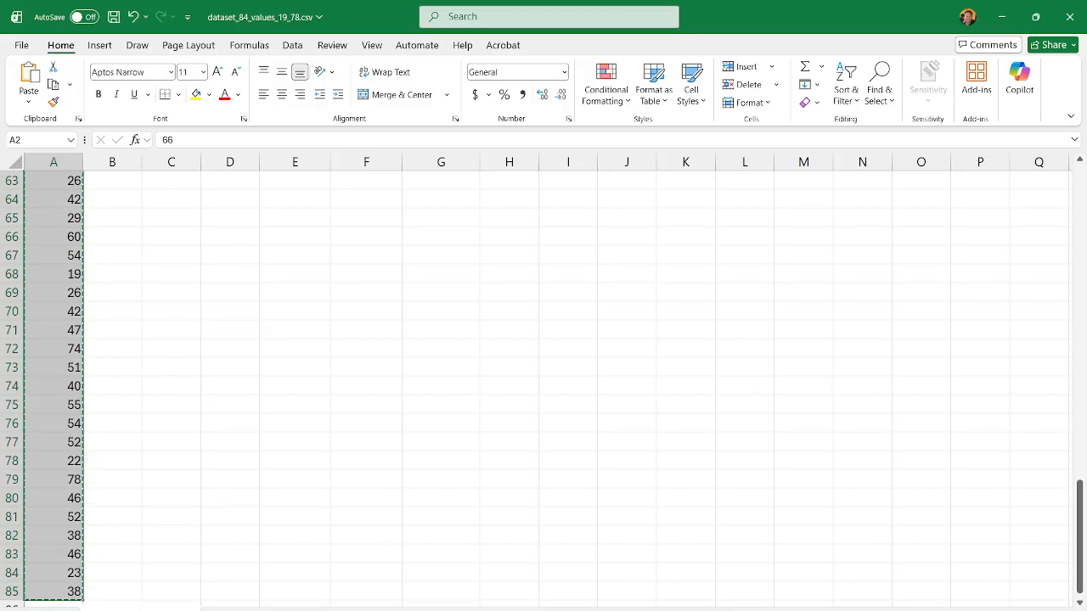
Step: Switch to the Histogram Maker in Chrome and paste the copied values into the Data Values box
mouse_move(513, 609)
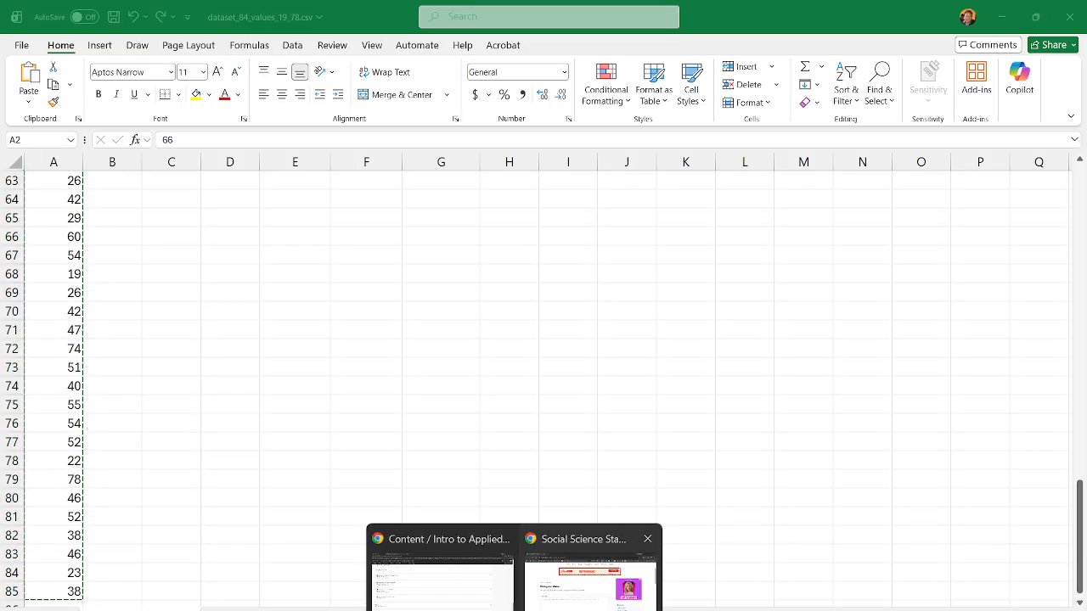
click(591, 577)
click(199, 399)
right_click(196, 400)
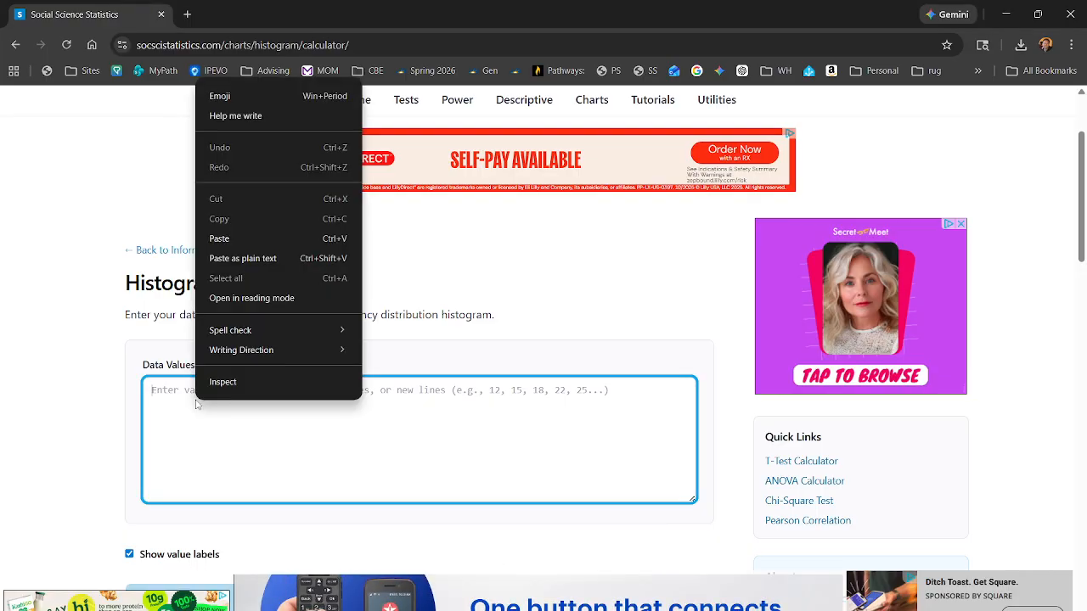
click(234, 243)
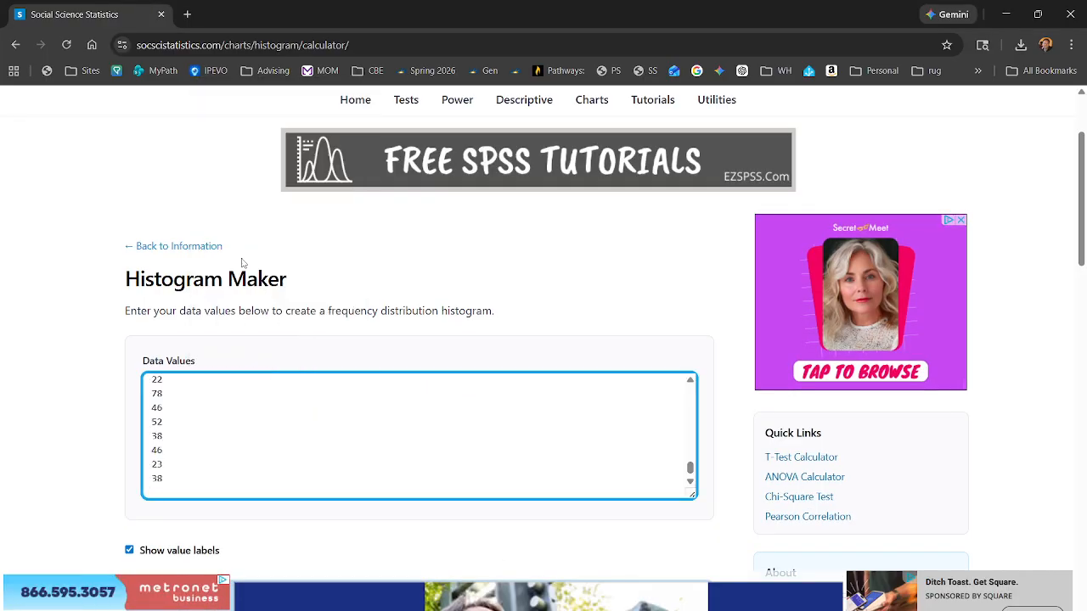
Step: Generate the frequency distribution histogram from the pasted data values
scroll(331, 459, down, 3)
scroll(255, 510, down, 2)
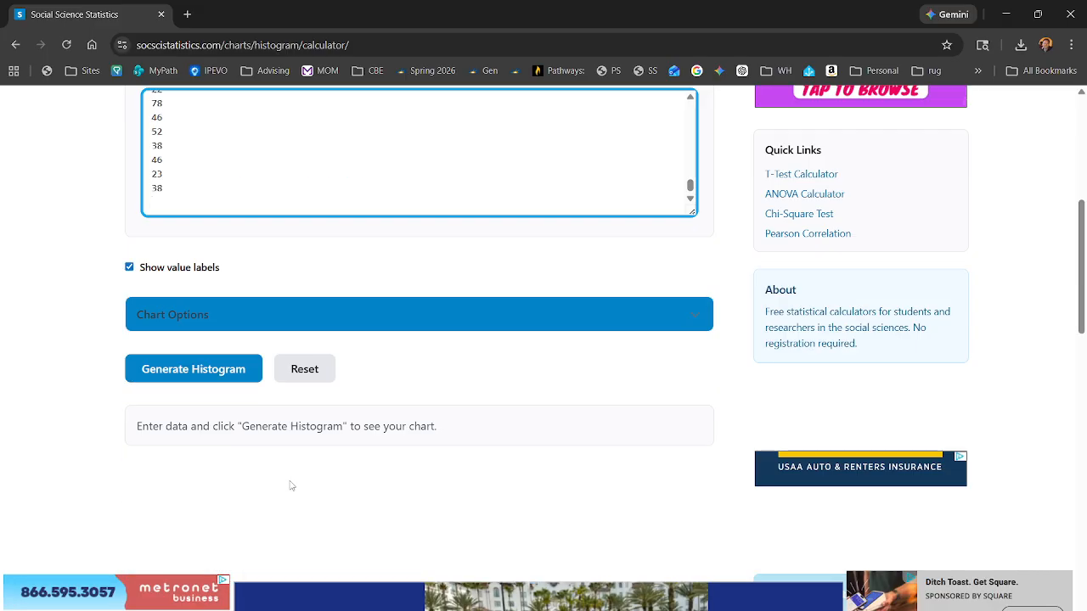
click(202, 382)
scroll(574, 398, down, 2)
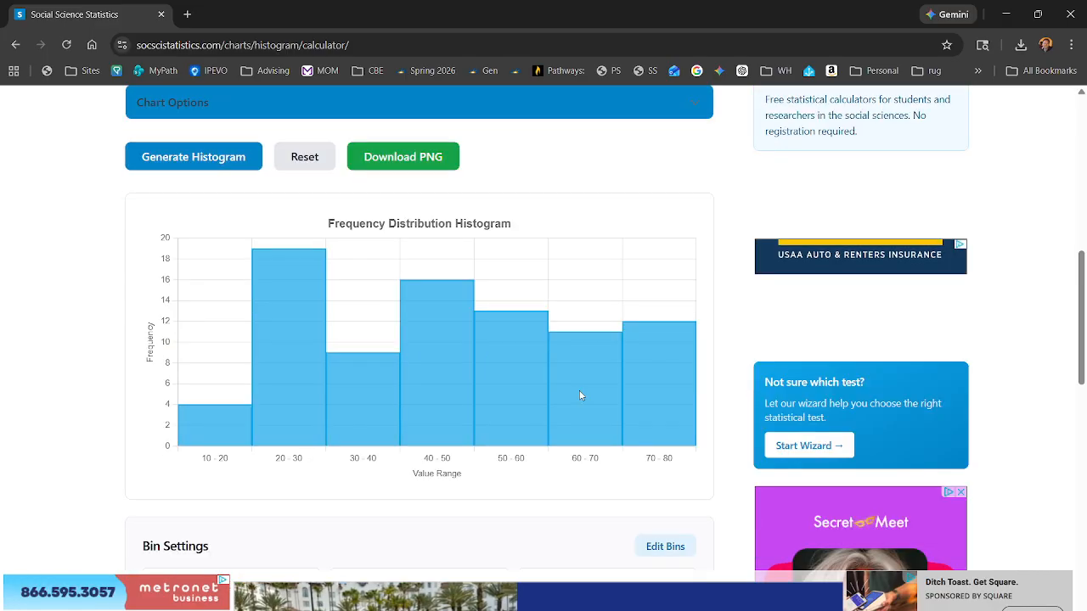
Step: Open the histogram's bin settings for editing and set the number of bins to 6
scroll(291, 397, down, 1)
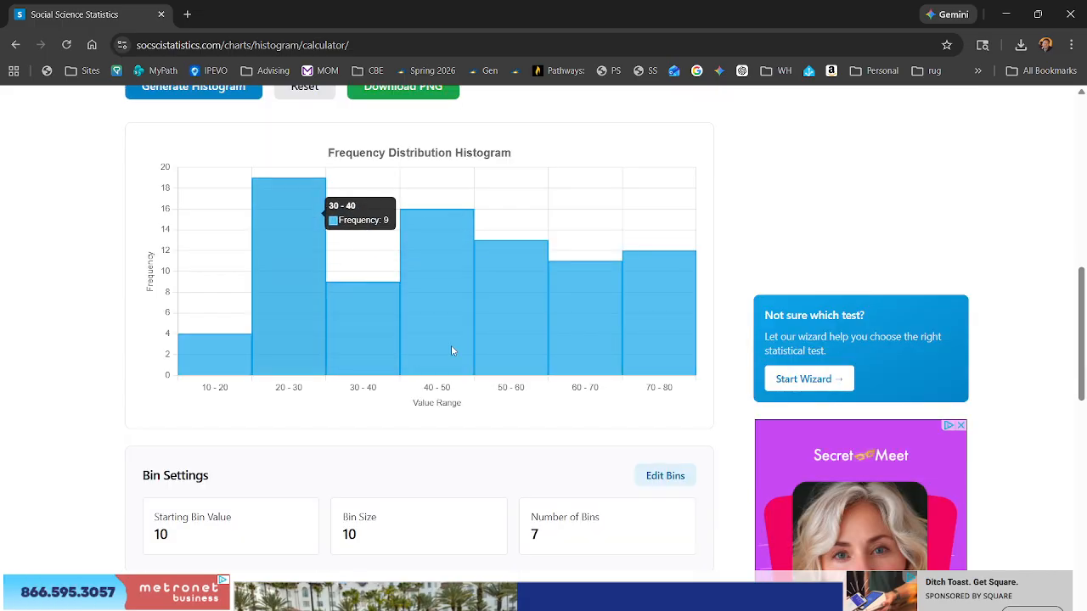
scroll(501, 350, down, 2)
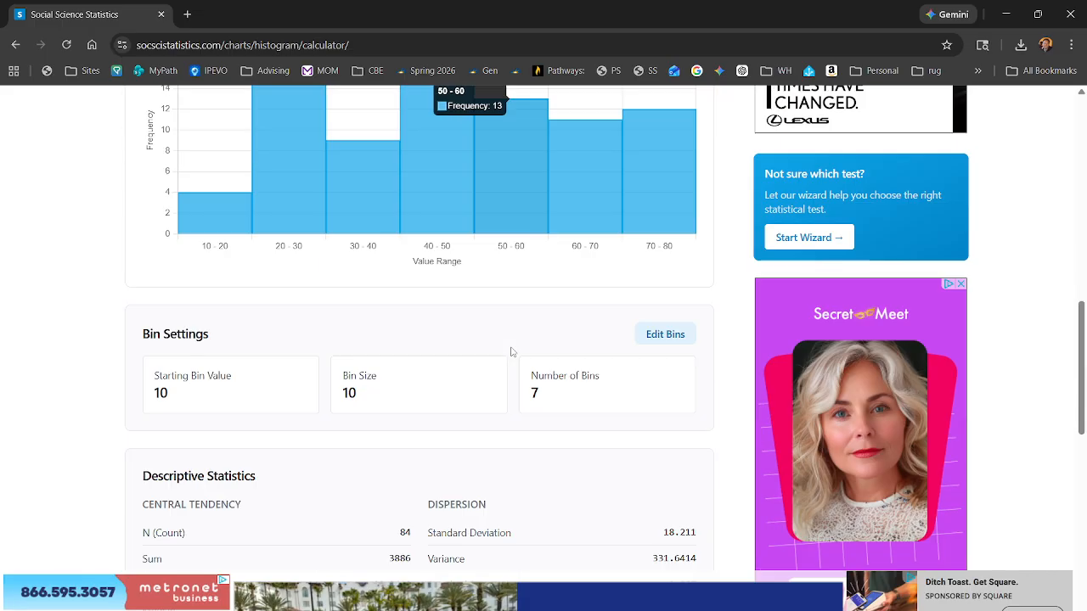
scroll(509, 351, up, 1)
click(681, 407)
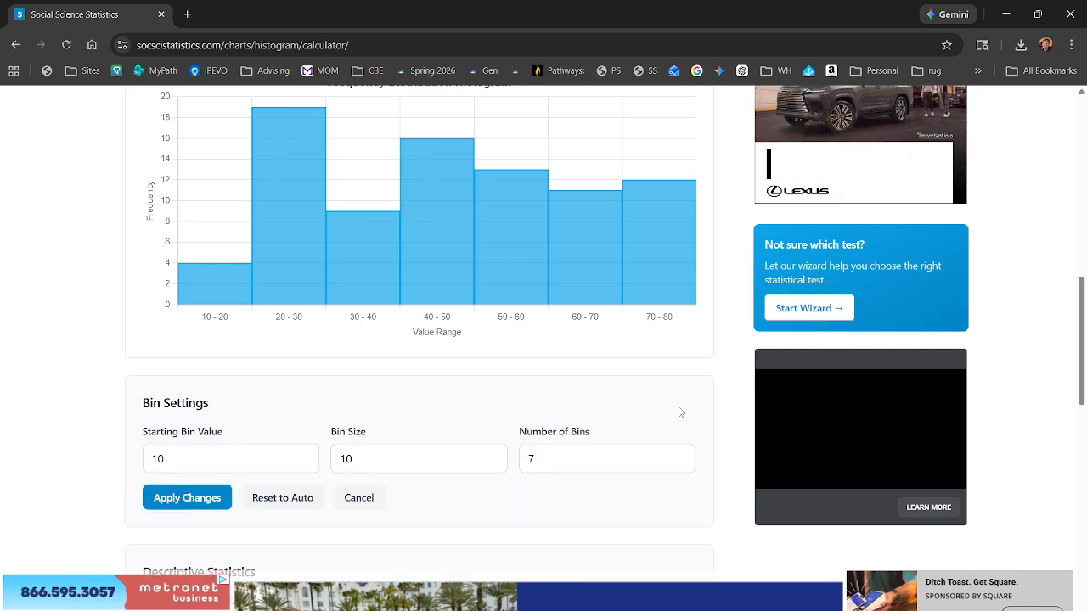
click(550, 461)
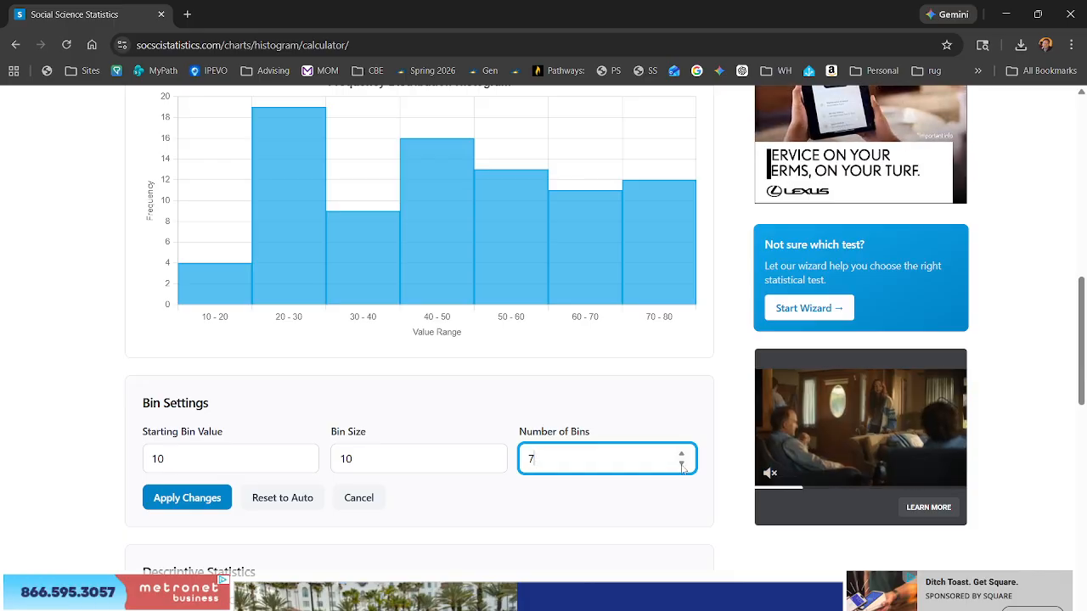
key(BackSpace)
text(6)
Step: Set the starting bin value to 19, keeping the bin size at 10, and apply the bin changes
click(347, 457)
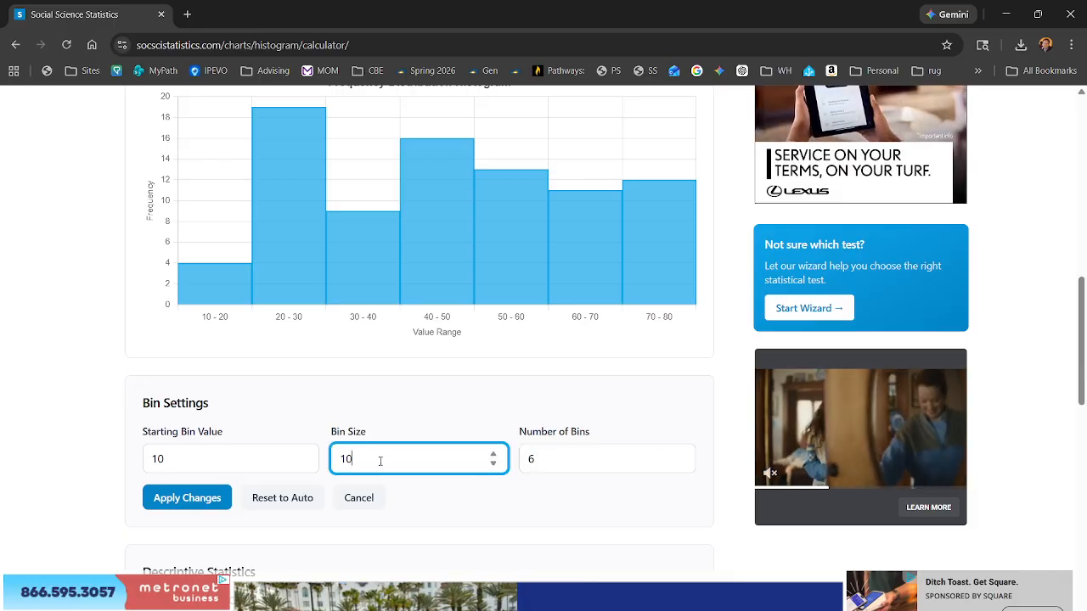
click(189, 457)
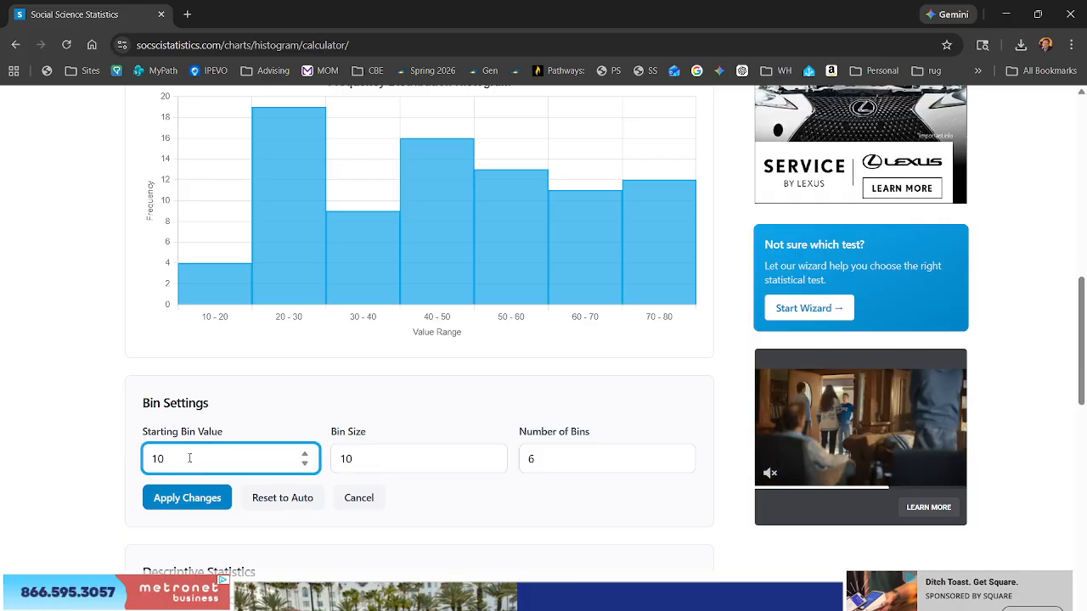
key(BackSpace)
text(9)
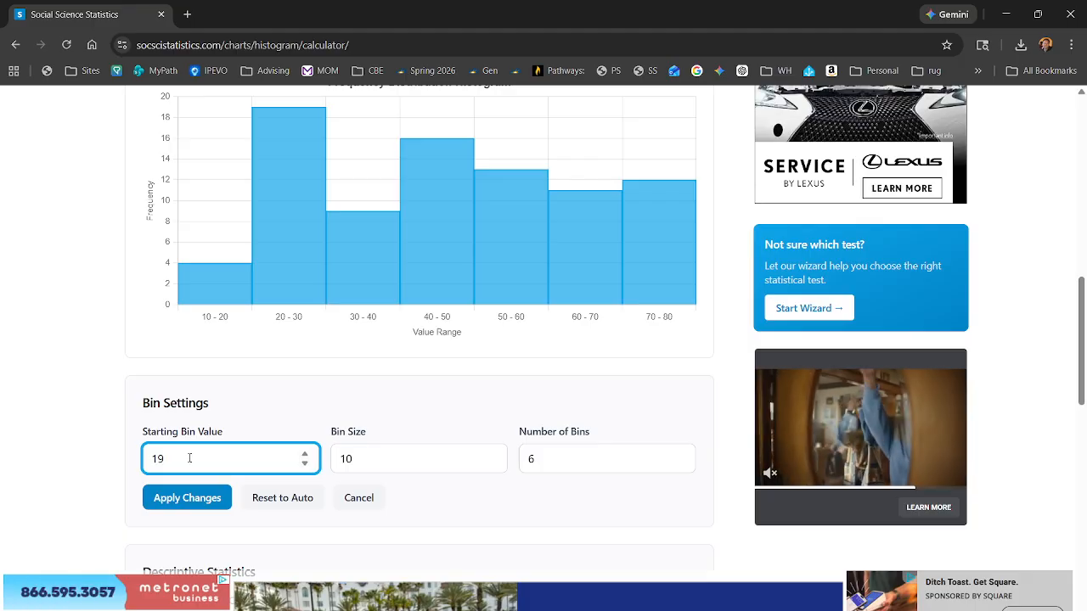
click(187, 498)
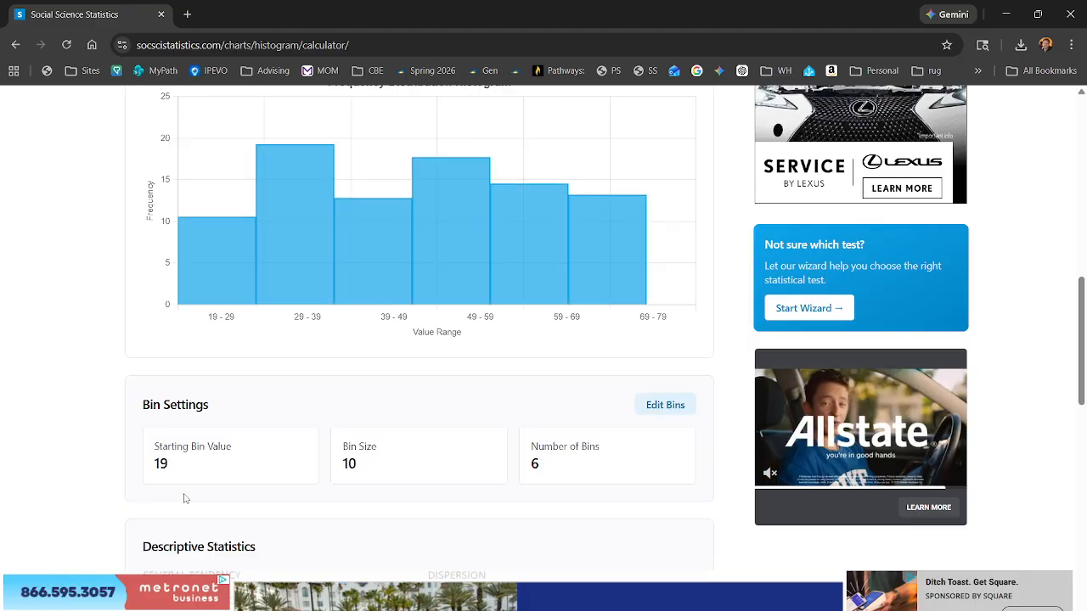
Step: Examine the updated histogram and compare its bins and bar heights with the frequency table, switching between Chrome and Excel
scroll(439, 284, up, 1)
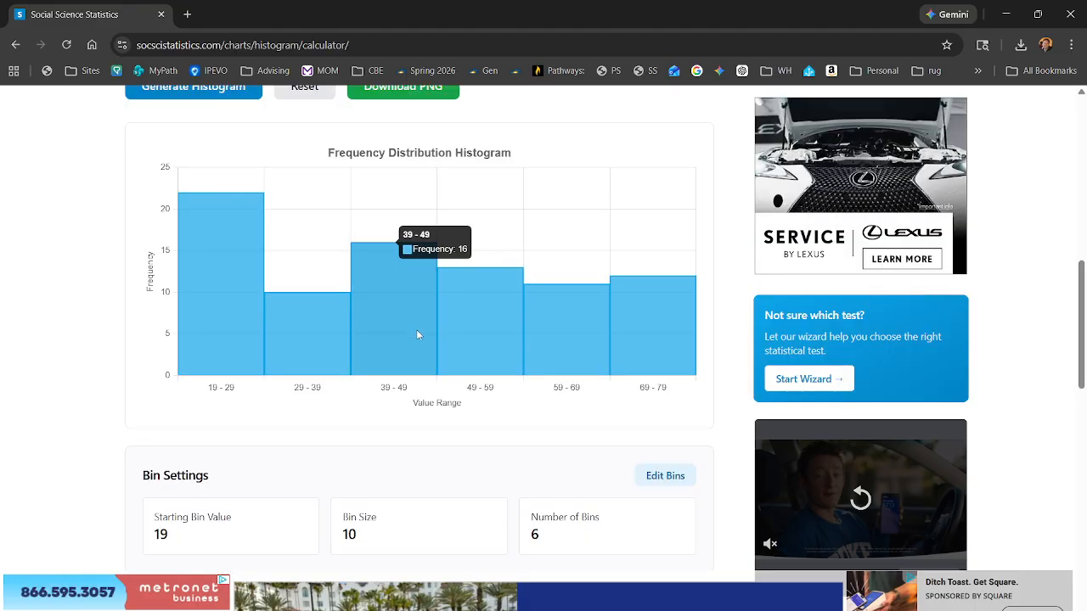
scroll(420, 335, up, 2)
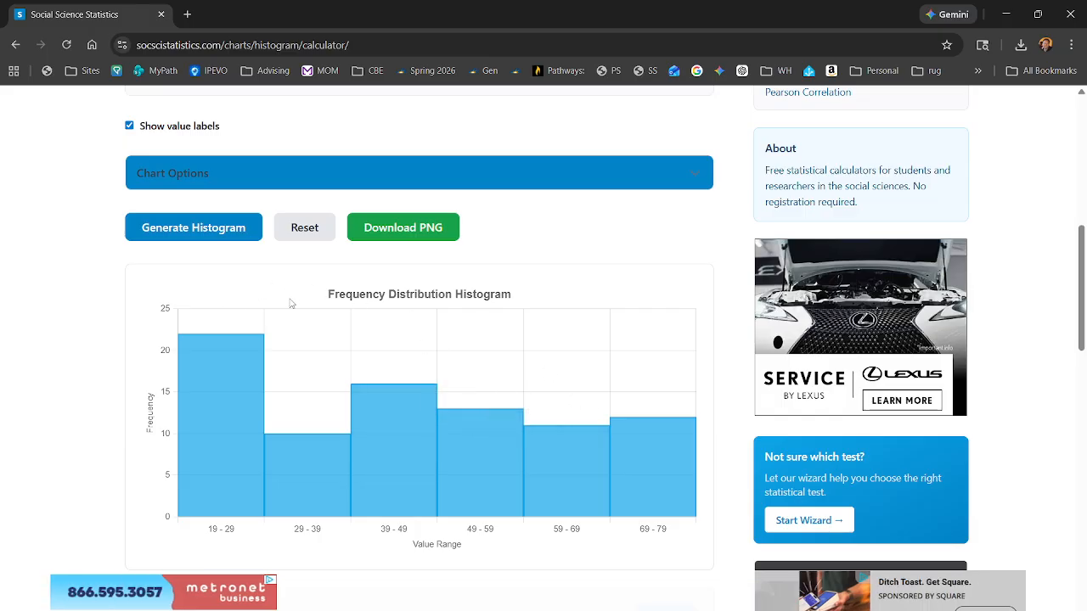
mouse_move(238, 485)
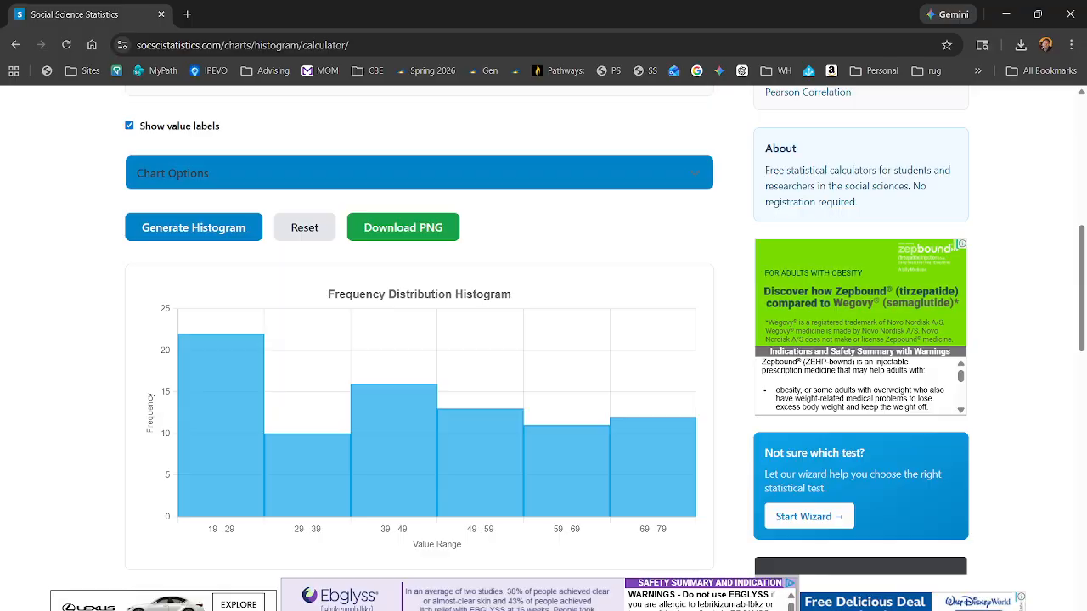
key(alt+Tab)
scroll(391, 399, up, 13)
scroll(390, 399, up, 9)
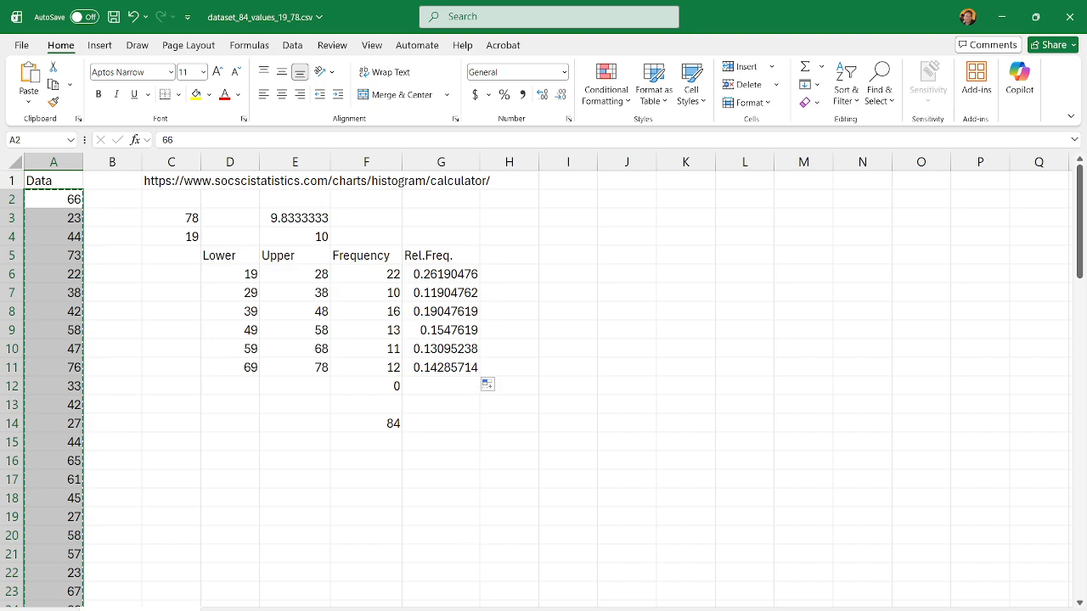
click(576, 594)
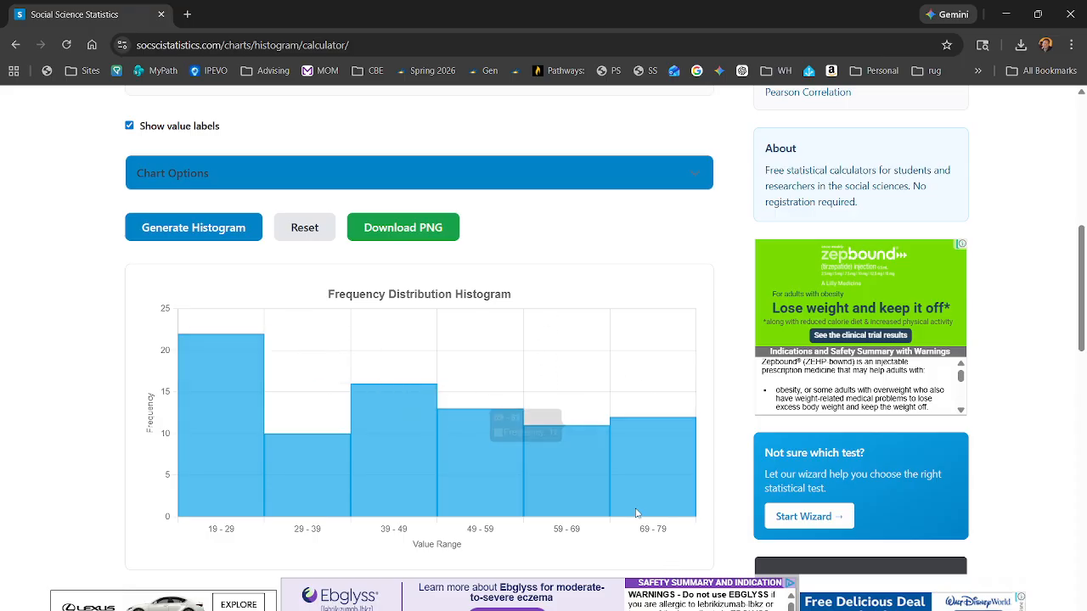
click(608, 567)
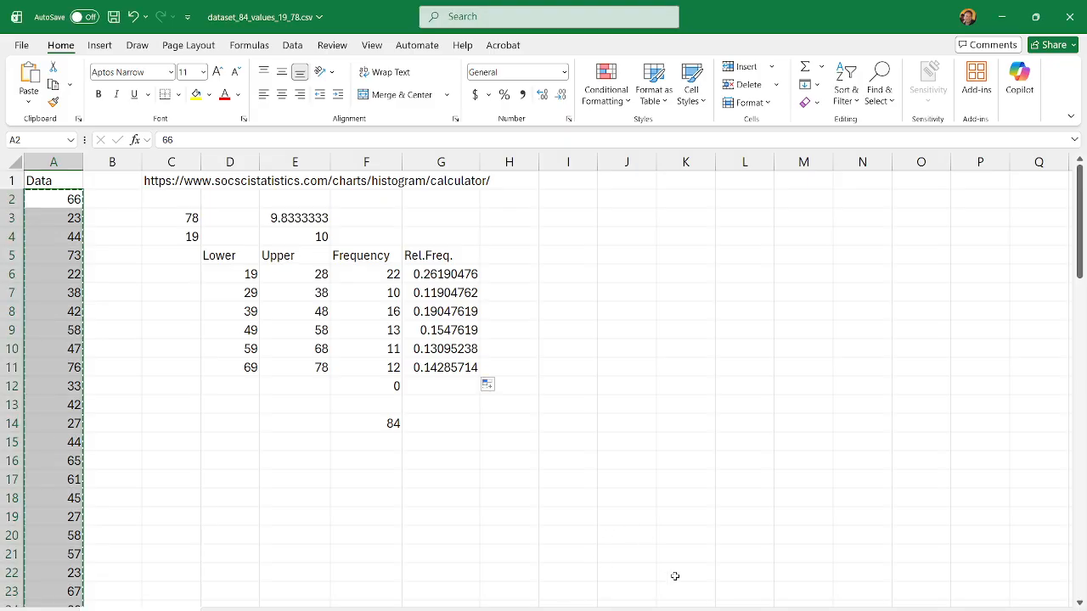